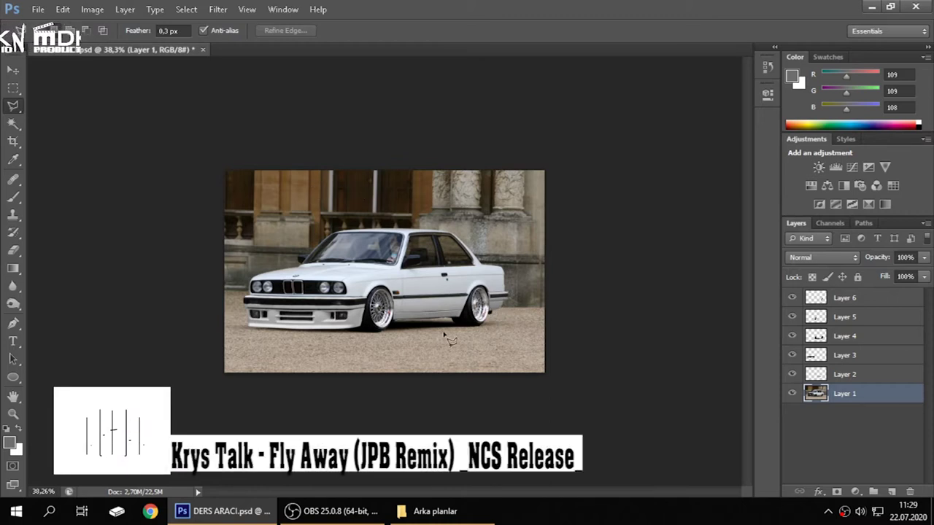
- Bring the Arka planlar folder forward and preview the Villa_Vauban_Luxembourg_02 photo
{"action": "scroll", "coordinate": [391, 234], "scroll_direction": "up", "scroll_amount": 2}
{"action": "scroll", "coordinate": [398, 223], "scroll_direction": "up", "scroll_amount": 1}
{"action": "scroll", "coordinate": [405, 211], "scroll_direction": "down", "scroll_amount": 1}
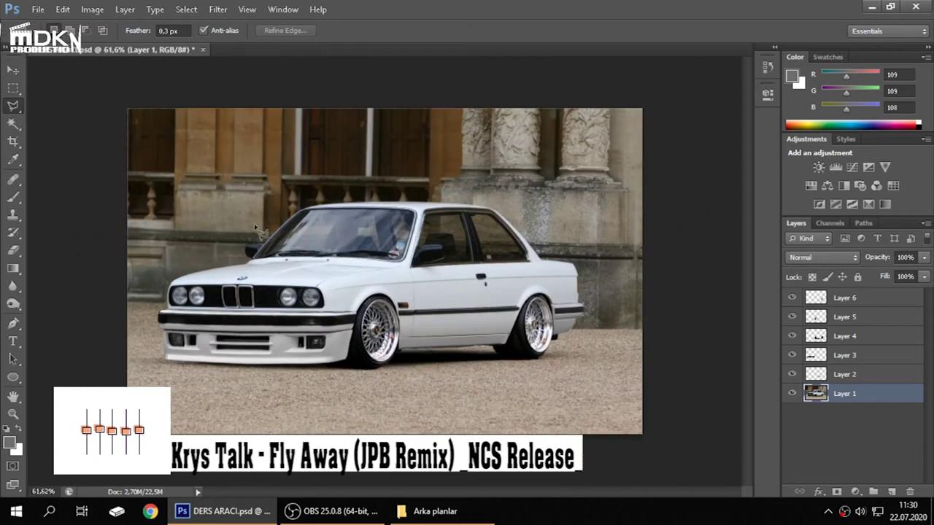
{"action": "scroll", "coordinate": [376, 275], "scroll_direction": "down", "scroll_amount": 1}
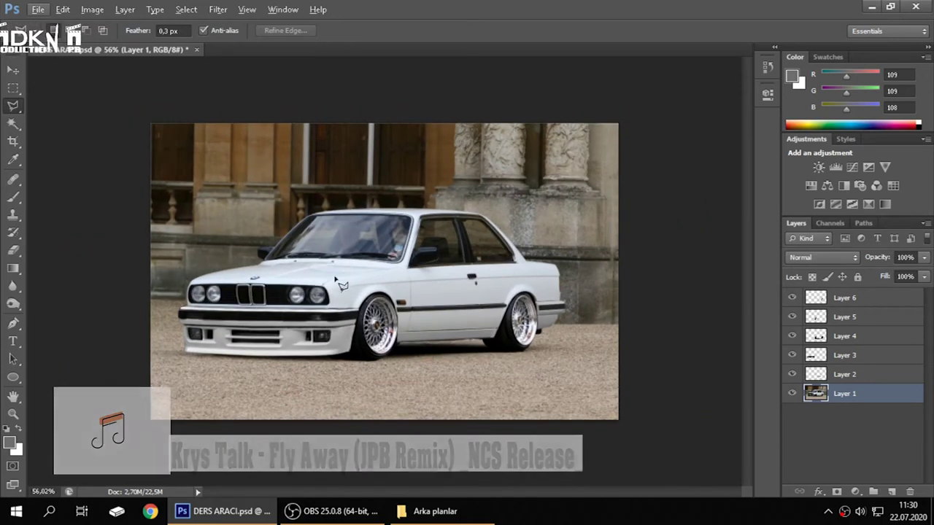
{"action": "left_click", "coordinate": [435, 511]}
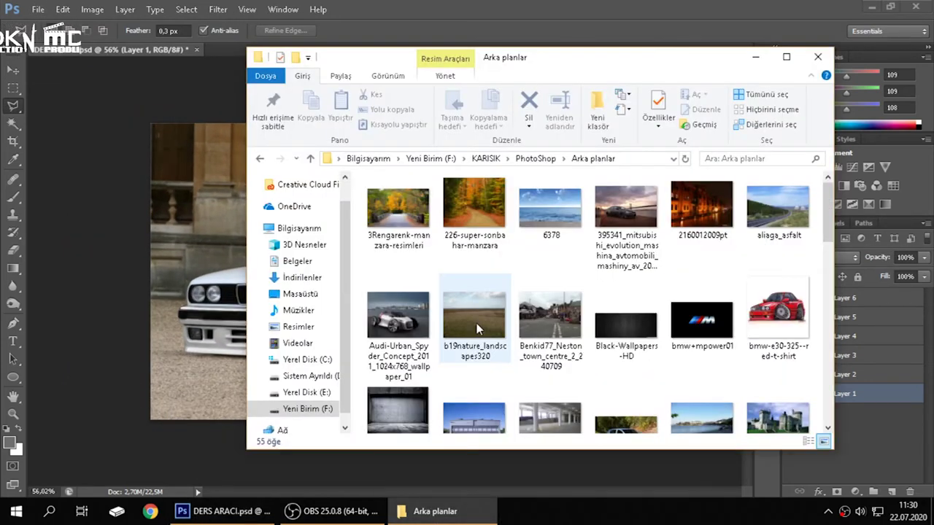
{"action": "scroll", "coordinate": [479, 329], "scroll_direction": "down", "scroll_amount": 1}
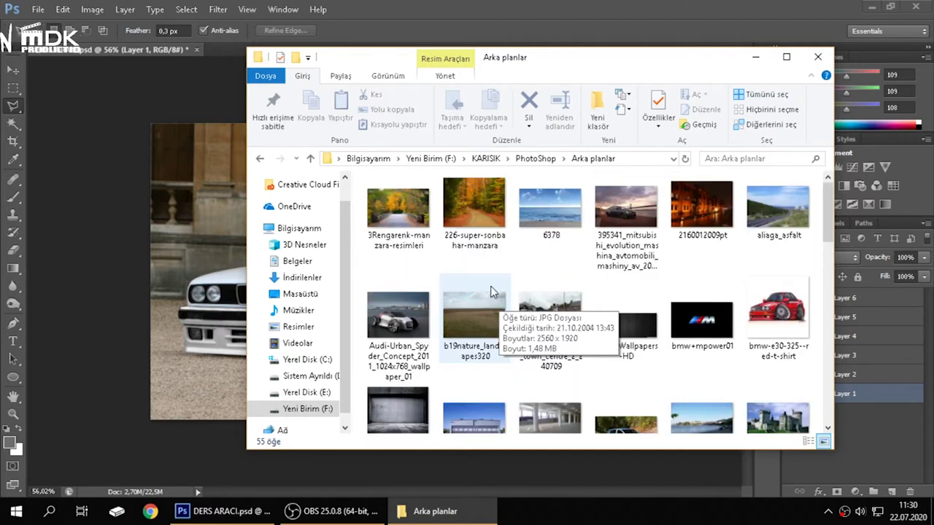
{"action": "scroll", "coordinate": [480, 266], "scroll_direction": "down", "scroll_amount": 5}
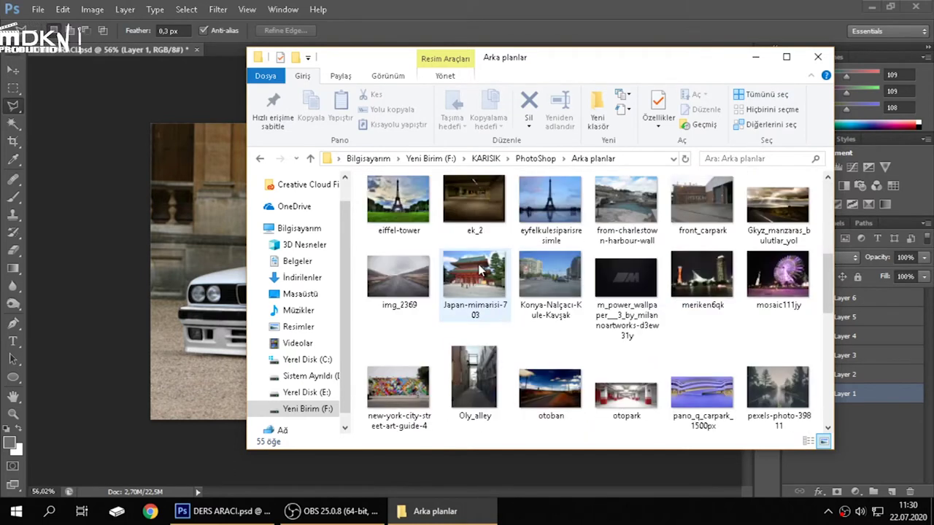
{"action": "scroll", "coordinate": [479, 281], "scroll_direction": "down", "scroll_amount": 4}
{"action": "scroll", "coordinate": [479, 314], "scroll_direction": "down", "scroll_amount": 3}
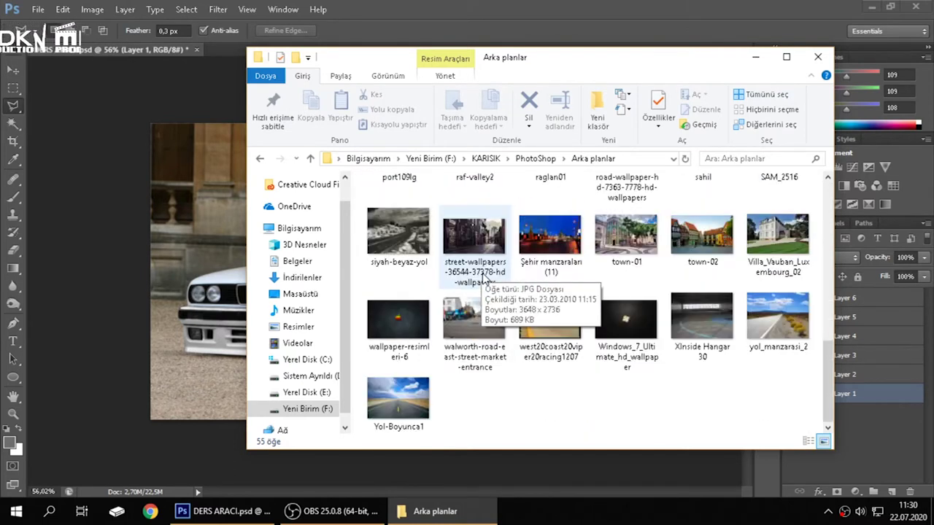
{"action": "double_click", "coordinate": [771, 250]}
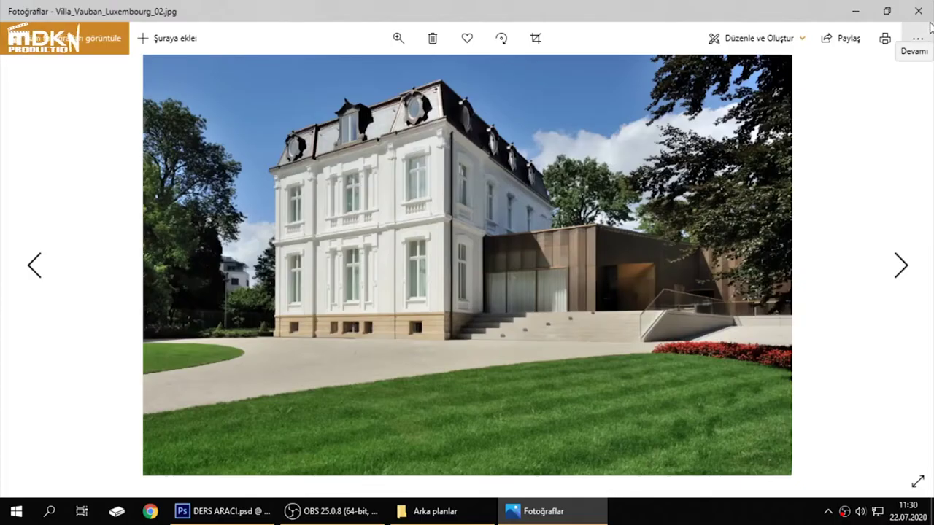
{"action": "left_click", "coordinate": [918, 16]}
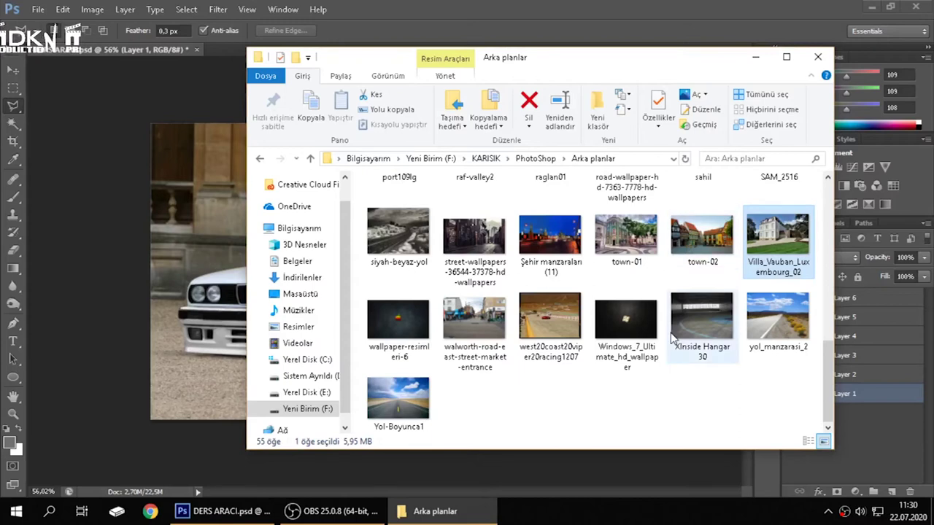
- Open new-york-city-street-art-guide-4 in Photoshop after previewing it, then return to DERS ARACI.psd
{"action": "scroll", "coordinate": [673, 339], "scroll_direction": "up", "scroll_amount": 1}
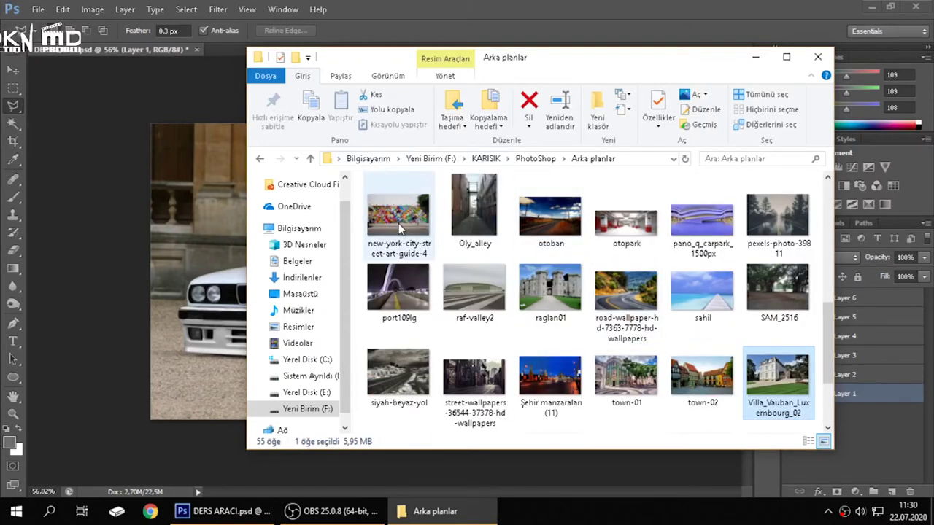
{"action": "double_click", "coordinate": [419, 217]}
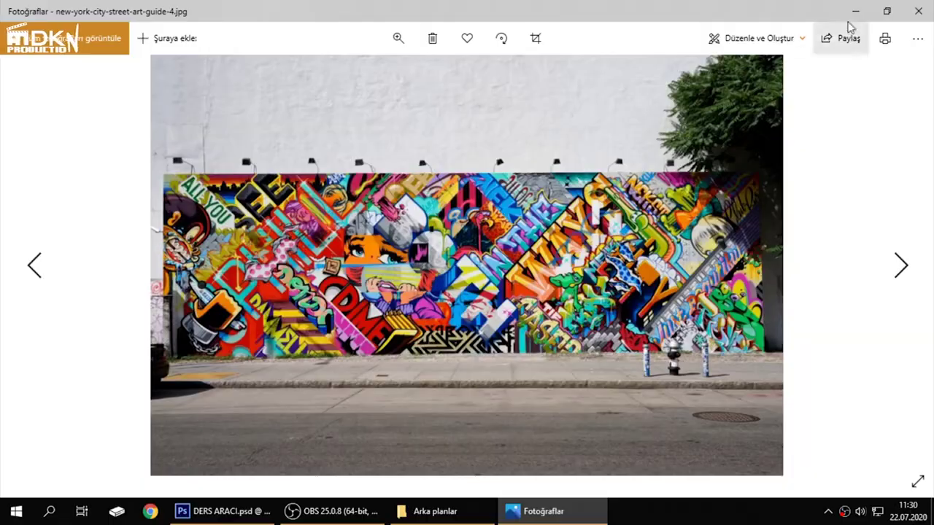
{"action": "left_click", "coordinate": [916, 8]}
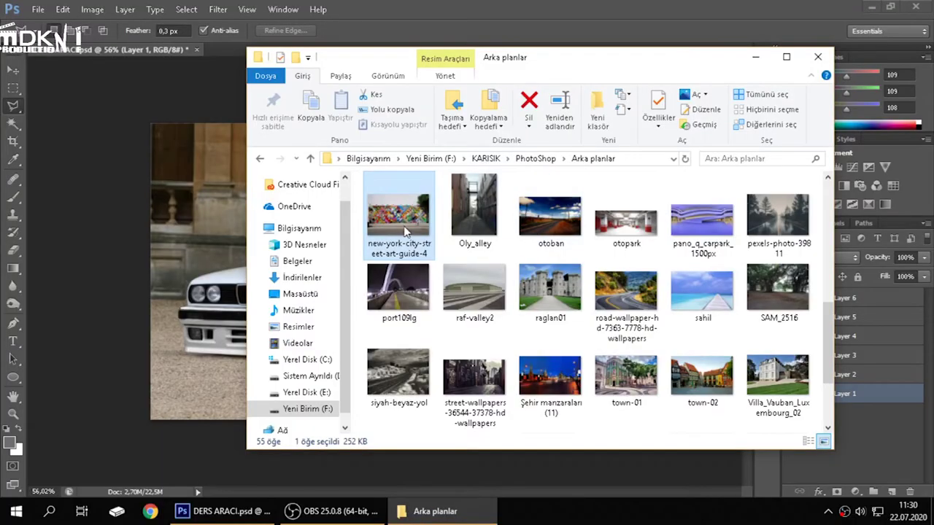
{"action": "right_click", "coordinate": [403, 226]}
{"action": "left_click", "coordinate": [766, 333]}
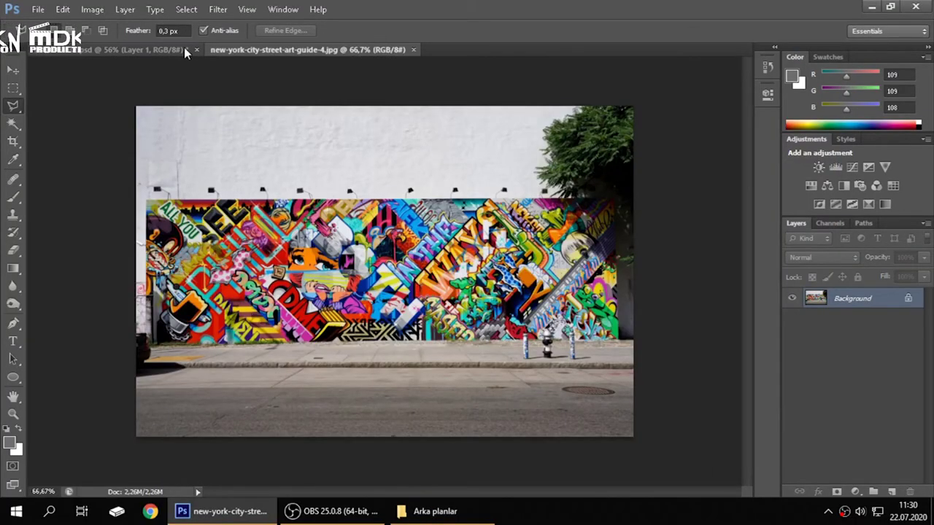
{"action": "left_click", "coordinate": [184, 48]}
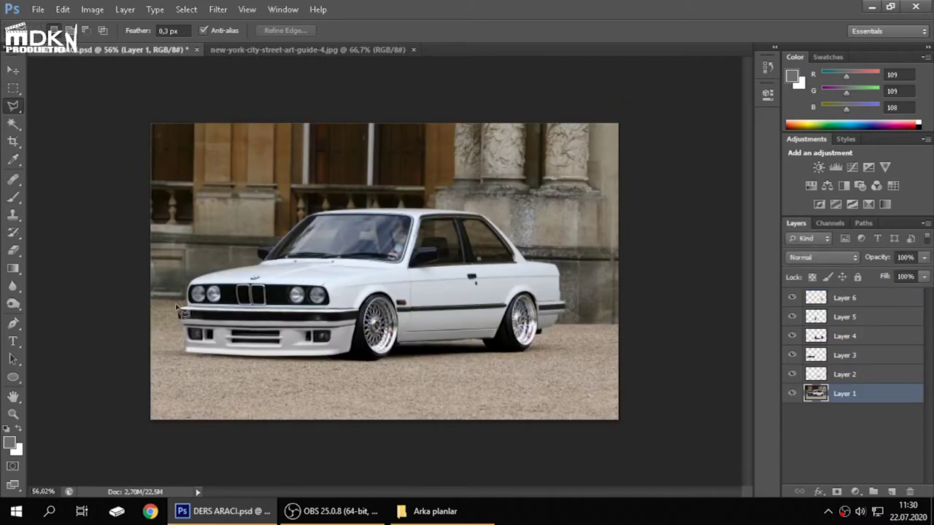
{"action": "scroll", "coordinate": [194, 310], "scroll_direction": "up", "scroll_amount": 3}
{"action": "scroll", "coordinate": [182, 314], "scroll_direction": "up", "scroll_amount": 2}
{"action": "scroll", "coordinate": [160, 321], "scroll_direction": "down", "scroll_amount": 2}
{"action": "scroll", "coordinate": [136, 329], "scroll_direction": "down", "scroll_amount": 3}
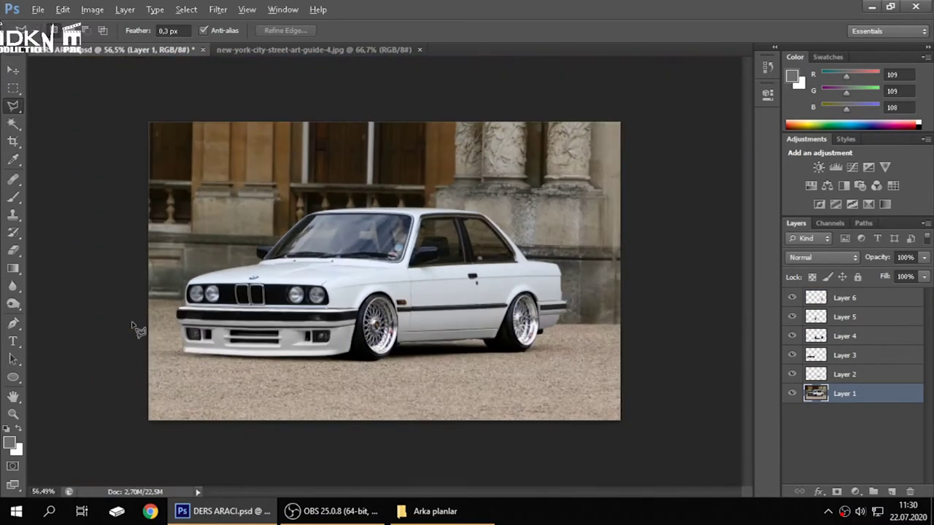
{"action": "scroll", "coordinate": [241, 321], "scroll_direction": "up", "scroll_amount": 2}
{"action": "scroll", "coordinate": [262, 328], "scroll_direction": "up", "scroll_amount": 1}
{"action": "scroll", "coordinate": [321, 350], "scroll_direction": "up", "scroll_amount": 2}
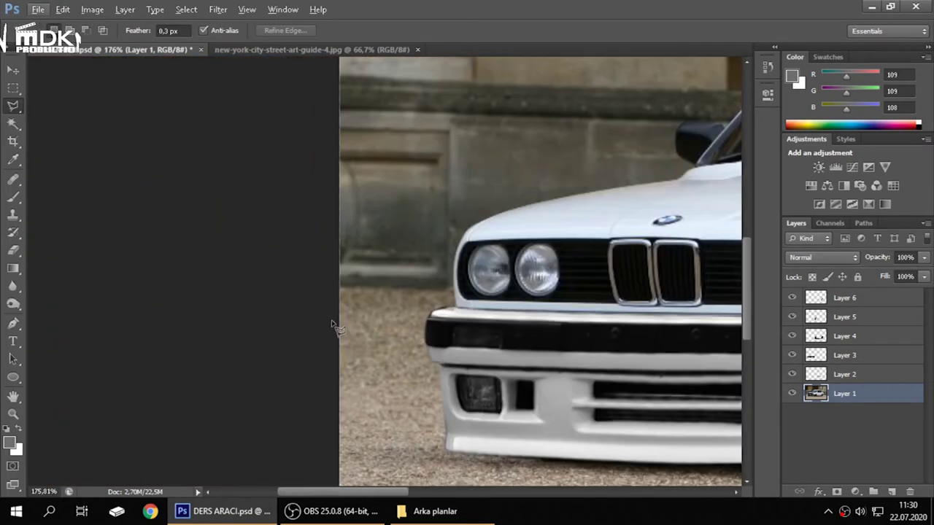
{"action": "scroll", "coordinate": [336, 329], "scroll_direction": "down", "scroll_amount": 3}
{"action": "scroll", "coordinate": [354, 345], "scroll_direction": "down", "scroll_amount": 2}
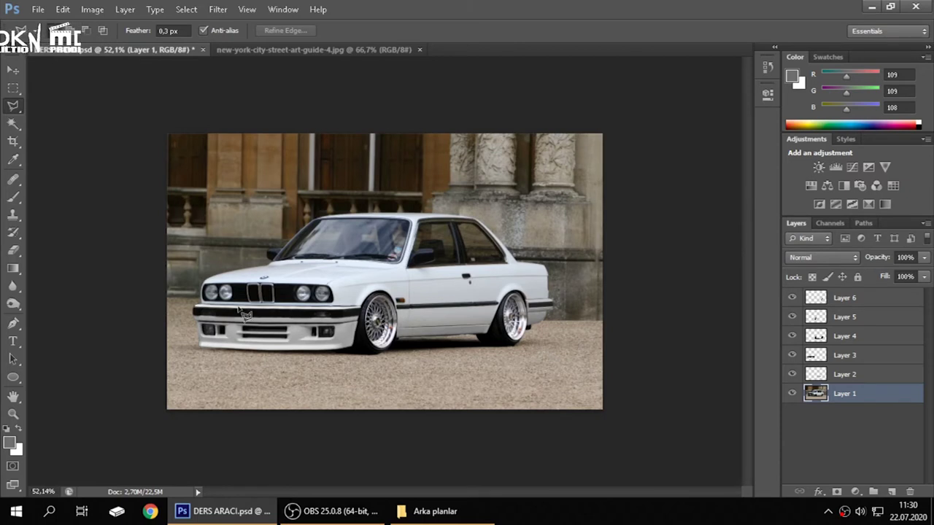
{"action": "scroll", "coordinate": [353, 228], "scroll_direction": "up", "scroll_amount": 3}
{"action": "scroll", "coordinate": [189, 239], "scroll_direction": "up", "scroll_amount": 2}
{"action": "scroll", "coordinate": [212, 215], "scroll_direction": "up", "scroll_amount": 1}
{"action": "mouse_move", "coordinate": [365, 493]}
{"action": "left_mouse_down"}
{"action": "mouse_move", "coordinate": [317, 493]}
{"action": "mouse_move", "coordinate": [259, 357]}
{"action": "left_mouse_up"}
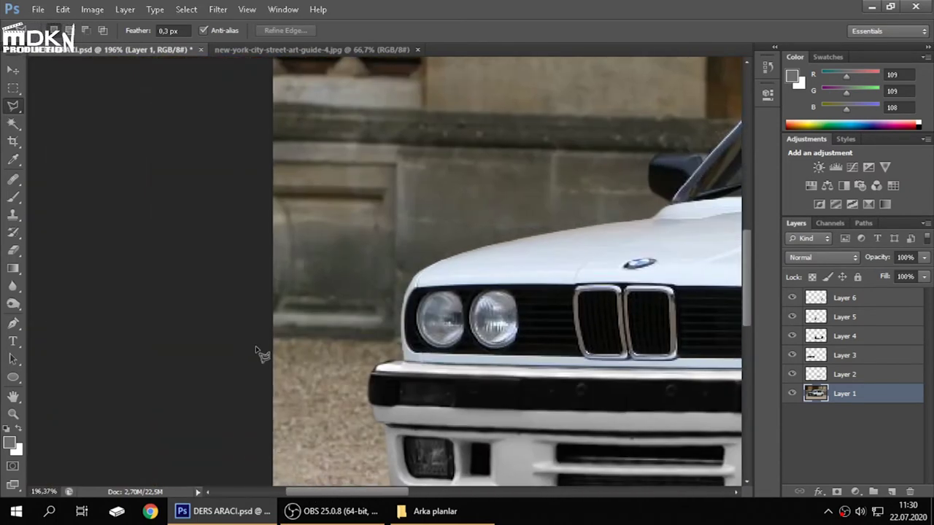
- Start a Pen path beside the car's front and curve it up the front edge
{"action": "left_click", "coordinate": [13, 324]}
{"action": "scroll", "coordinate": [242, 360], "scroll_direction": "up", "scroll_amount": 2}
{"action": "scroll", "coordinate": [282, 355], "scroll_direction": "up", "scroll_amount": 2}
{"action": "scroll", "coordinate": [289, 343], "scroll_direction": "down", "scroll_amount": 1}
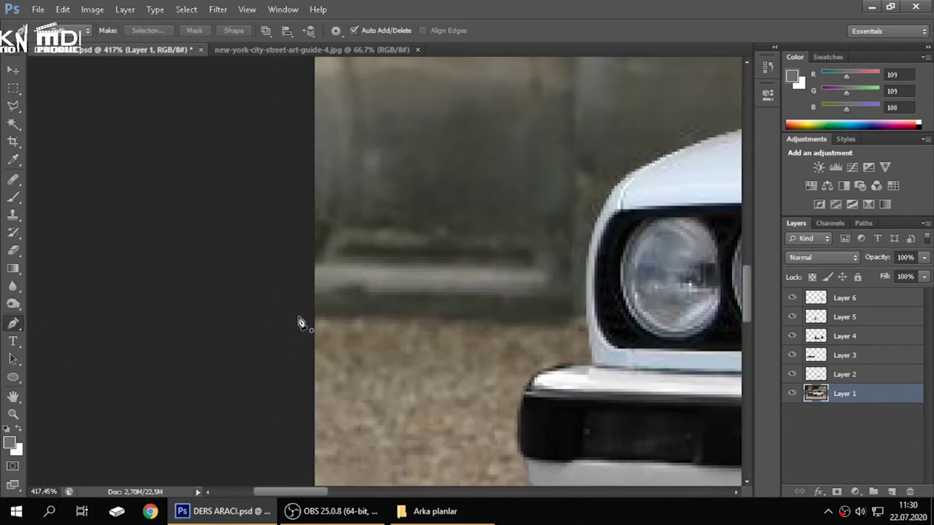
{"action": "left_click", "coordinate": [303, 312]}
{"action": "left_click", "coordinate": [587, 325]}
{"action": "scroll", "coordinate": [577, 292], "scroll_direction": "up", "scroll_amount": 1}
{"action": "scroll", "coordinate": [566, 252], "scroll_direction": "down", "scroll_amount": 1}
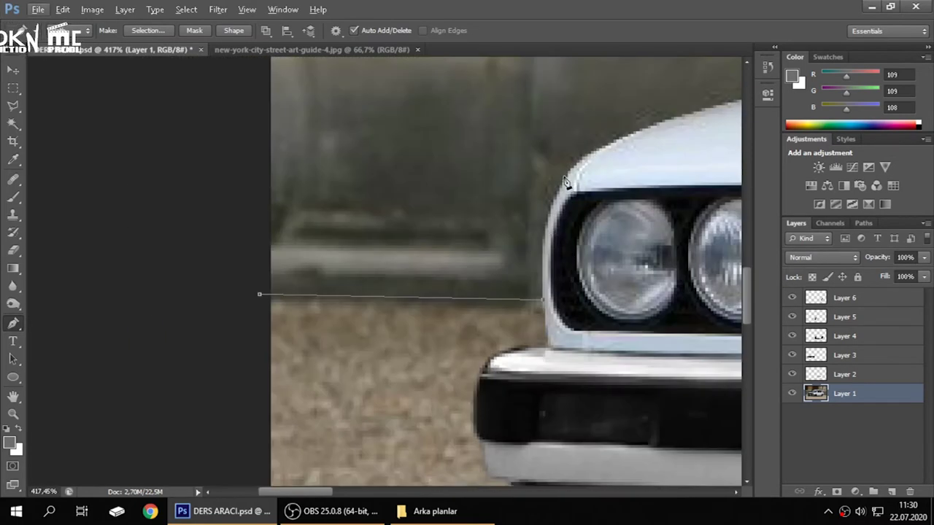
{"action": "left_click_drag", "start_coordinate": [557, 246], "coordinate": [546, 235]}
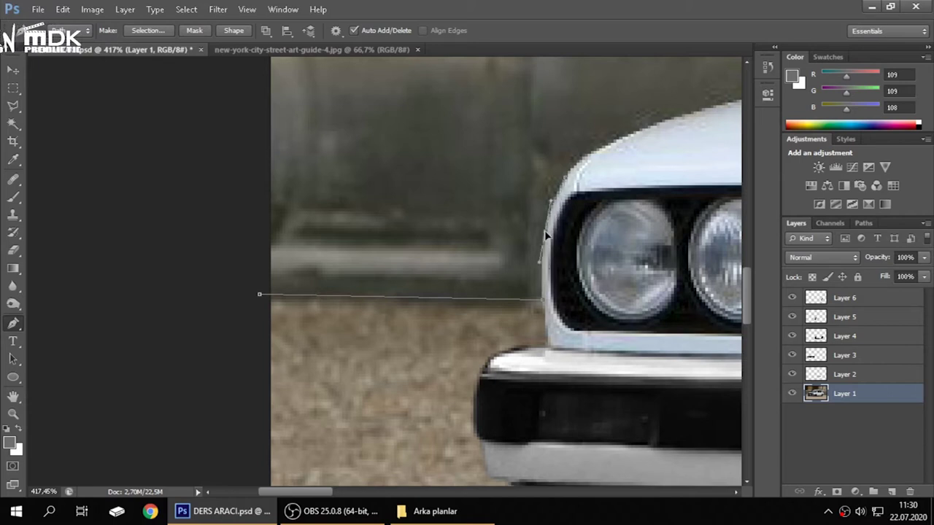
{"action": "scroll", "coordinate": [671, 259], "scroll_direction": "up", "scroll_amount": 2}
{"action": "scroll", "coordinate": [693, 259], "scroll_direction": "up", "scroll_amount": 1}
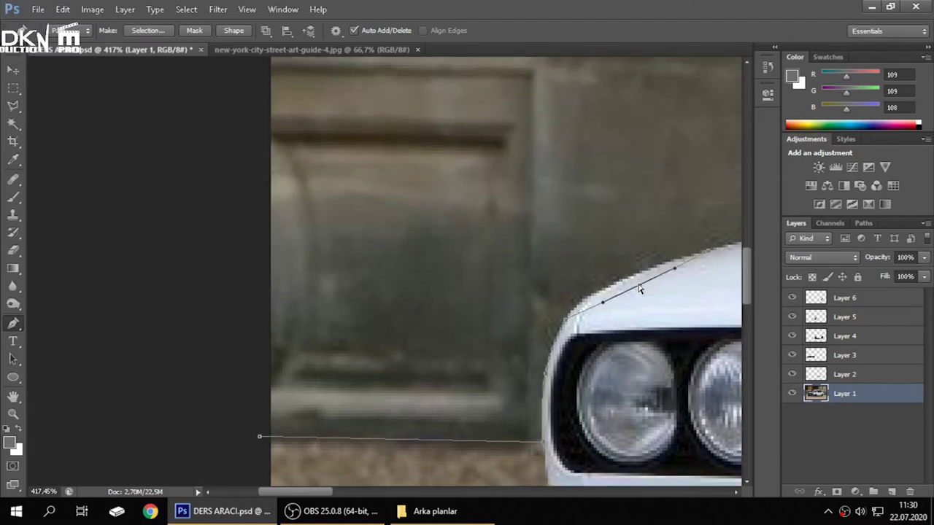
{"action": "key", "text": "ctrl+z"}
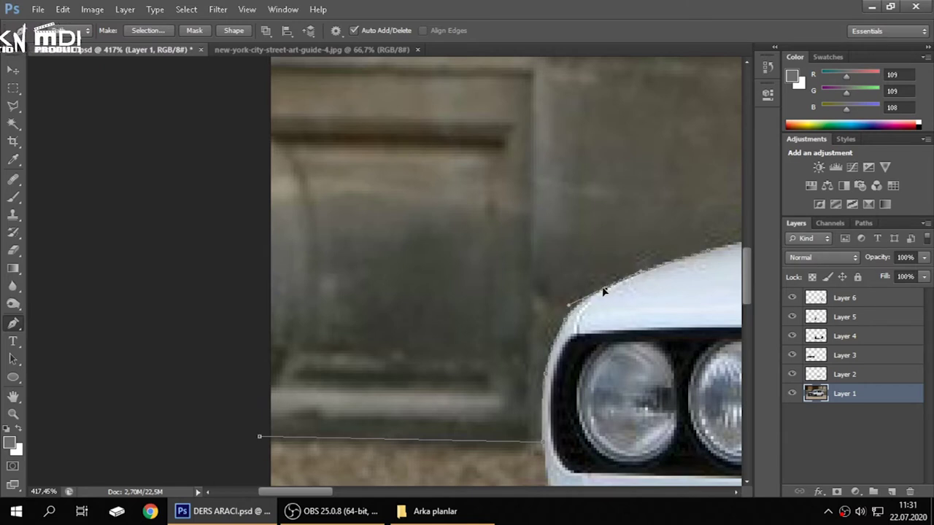
- Extend the path with anchors along the side mirror and on toward the roofline
{"action": "mouse_move", "coordinate": [321, 496]}
{"action": "left_mouse_down"}
{"action": "mouse_move", "coordinate": [354, 481]}
{"action": "mouse_move", "coordinate": [371, 426]}
{"action": "left_mouse_up"}
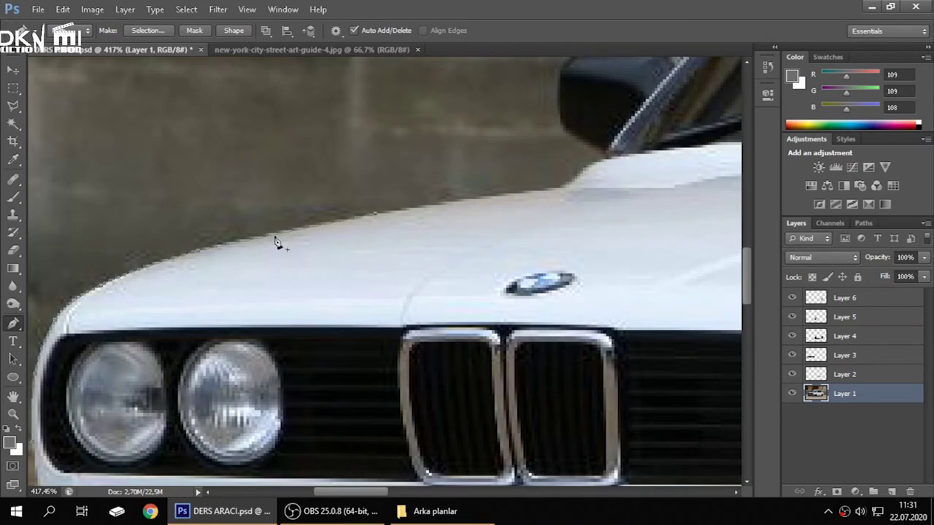
{"action": "scroll", "coordinate": [562, 260], "scroll_direction": "up", "scroll_amount": 1}
{"action": "scroll", "coordinate": [584, 277], "scroll_direction": "up", "scroll_amount": 1}
{"action": "scroll", "coordinate": [667, 312], "scroll_direction": "up", "scroll_amount": 2}
{"action": "scroll", "coordinate": [570, 430], "scroll_direction": "up", "scroll_amount": 1, "text": "alt"}
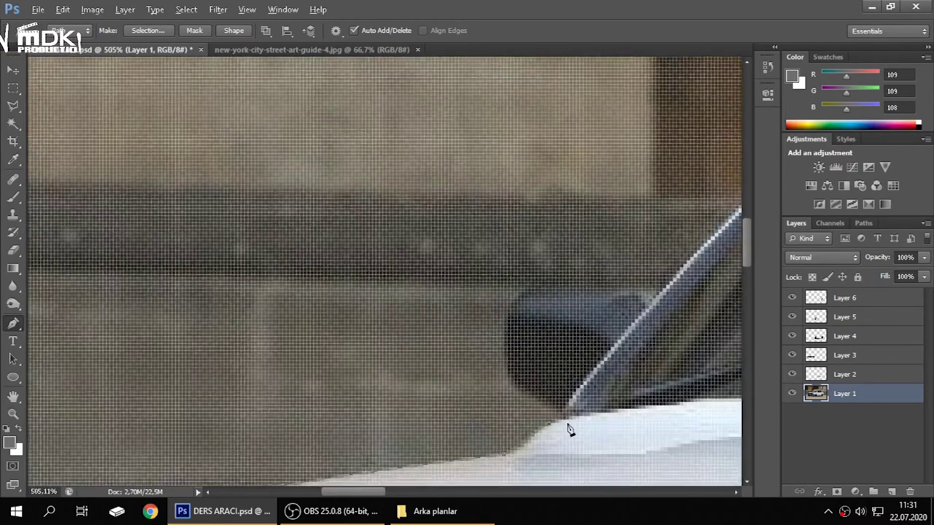
{"action": "scroll", "coordinate": [570, 430], "scroll_direction": "down", "scroll_amount": 1, "text": "alt"}
{"action": "left_click", "coordinate": [511, 327]}
{"action": "scroll", "coordinate": [518, 332], "scroll_direction": "up", "scroll_amount": 1}
{"action": "left_click", "coordinate": [535, 340]}
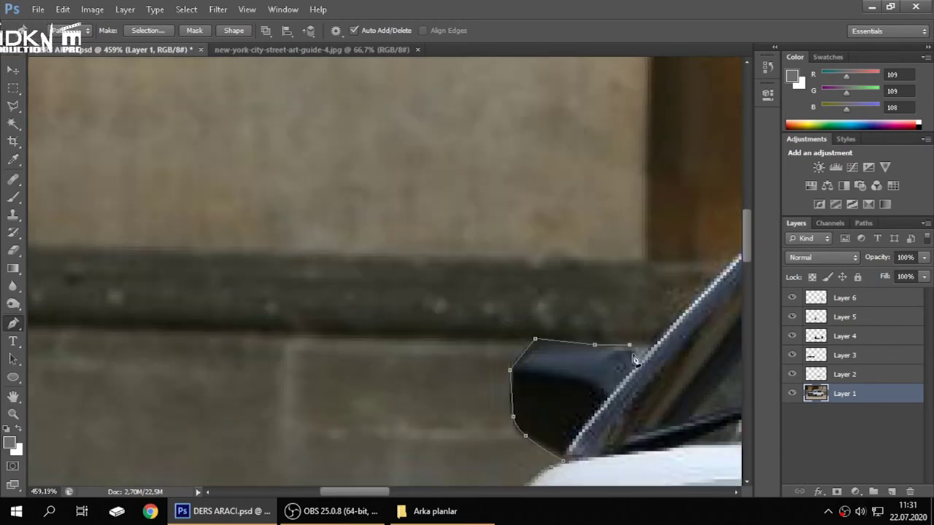
{"action": "scroll", "coordinate": [642, 365], "scroll_direction": "up", "scroll_amount": 1}
{"action": "scroll", "coordinate": [700, 373], "scroll_direction": "right", "scroll_amount": 5}
{"action": "scroll", "coordinate": [318, 287], "scroll_direction": "up", "scroll_amount": 1}
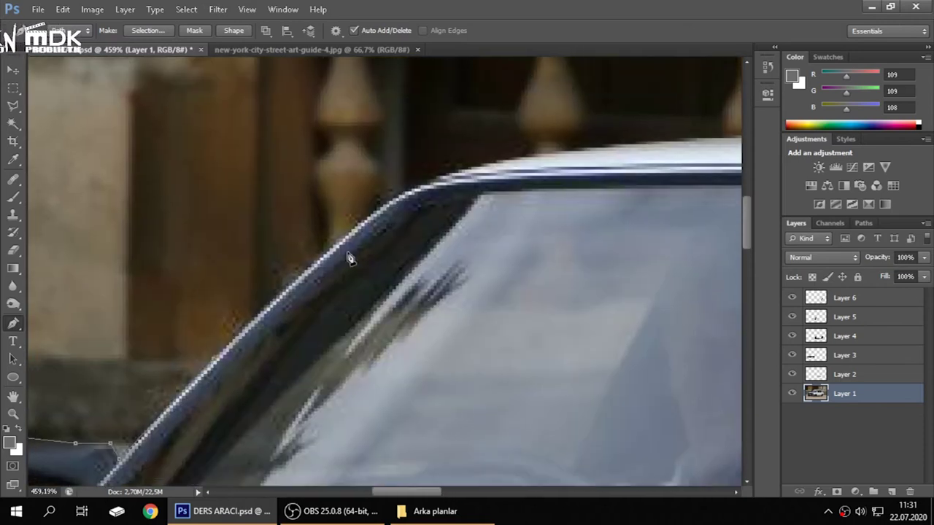
{"action": "scroll", "coordinate": [294, 293], "scroll_direction": "up", "scroll_amount": 1}
{"action": "scroll", "coordinate": [700, 301], "scroll_direction": "up", "scroll_amount": 2}
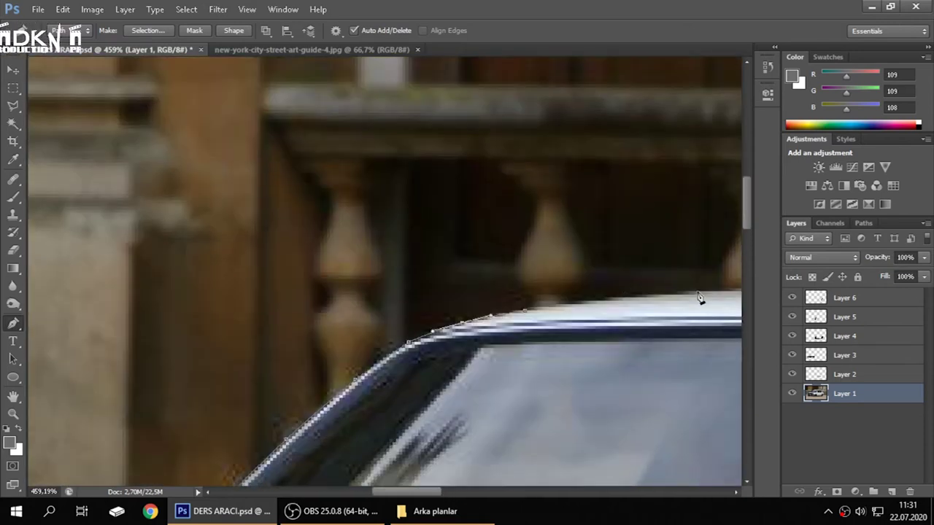
{"action": "scroll", "coordinate": [477, 299], "scroll_direction": "right", "scroll_amount": 5}
{"action": "scroll", "coordinate": [574, 288], "scroll_direction": "right", "scroll_amount": 3}
{"action": "scroll", "coordinate": [511, 298], "scroll_direction": "right", "scroll_amount": 3}
{"action": "scroll", "coordinate": [392, 340], "scroll_direction": "right", "scroll_amount": 3}
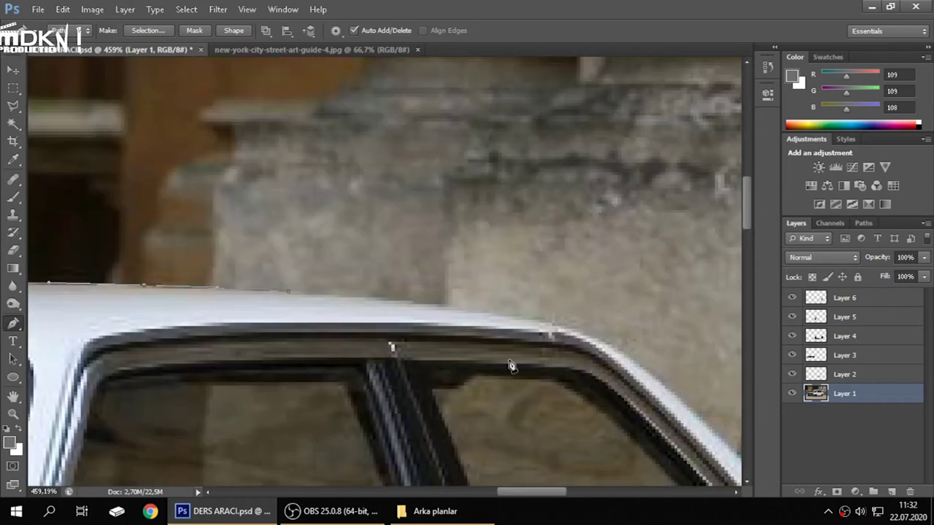
{"action": "scroll", "coordinate": [522, 467], "scroll_direction": "right", "scroll_amount": 3}
{"action": "scroll", "coordinate": [667, 428], "scroll_direction": "down", "scroll_amount": 3}
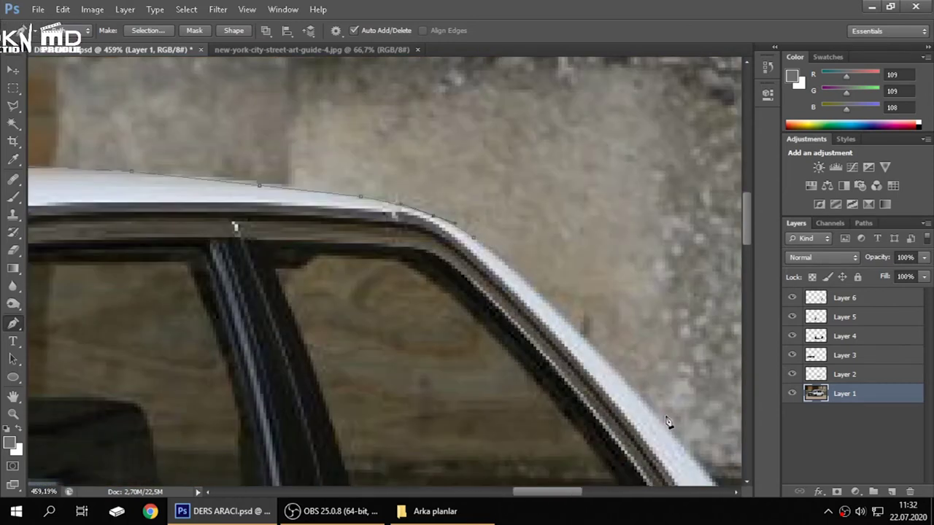
{"action": "scroll", "coordinate": [593, 420], "scroll_direction": "down", "scroll_amount": 2}
{"action": "scroll", "coordinate": [593, 419], "scroll_direction": "right", "scroll_amount": 3}
{"action": "scroll", "coordinate": [536, 343], "scroll_direction": "down", "scroll_amount": 1}
{"action": "scroll", "coordinate": [459, 388], "scroll_direction": "right", "scroll_amount": 3}
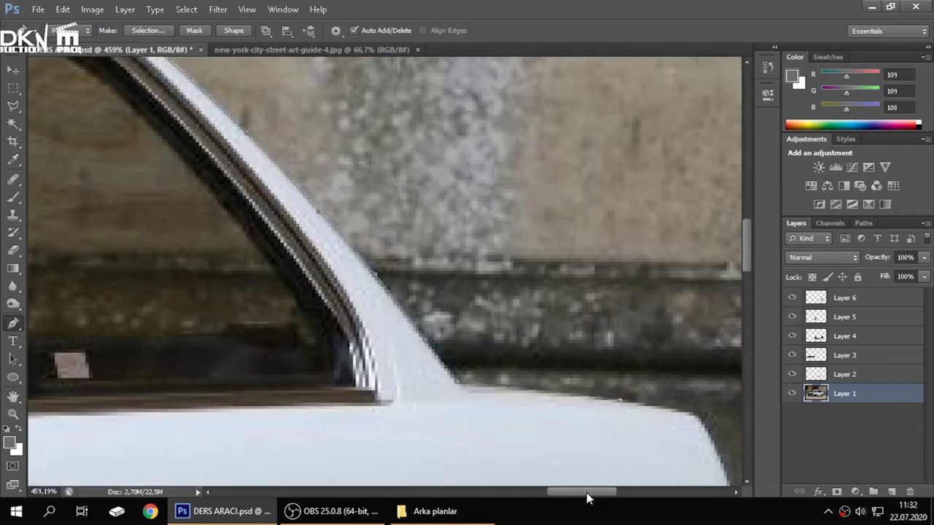
{"action": "scroll", "coordinate": [589, 452], "scroll_direction": "right", "scroll_amount": 3}
{"action": "scroll", "coordinate": [589, 407], "scroll_direction": "right", "scroll_amount": 2}
{"action": "scroll", "coordinate": [590, 406], "scroll_direction": "down", "scroll_amount": 1}
{"action": "scroll", "coordinate": [554, 351], "scroll_direction": "down", "scroll_amount": 1}
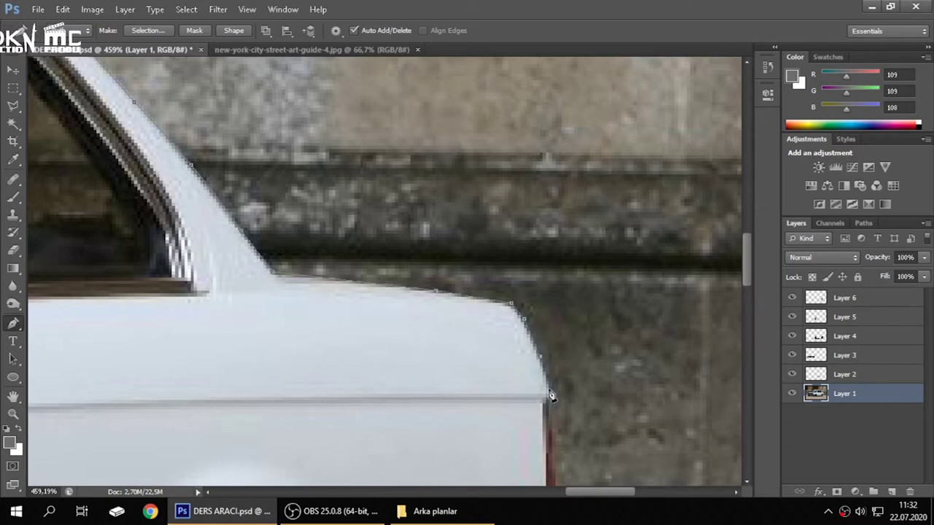
- Add Pen anchors down the car's rear edge past the tail light, then zoom out
{"action": "scroll", "coordinate": [577, 482], "scroll_direction": "right", "scroll_amount": 2}
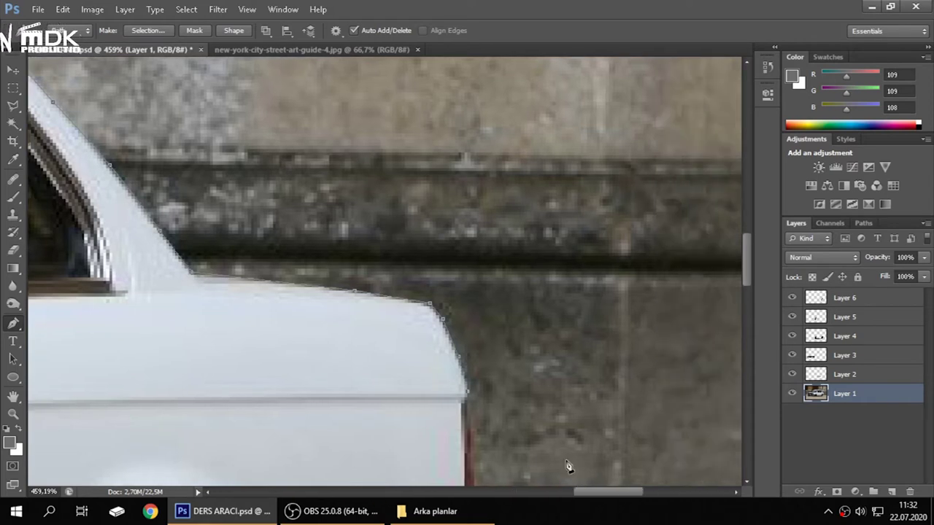
{"action": "scroll", "coordinate": [569, 445], "scroll_direction": "up", "scroll_amount": 1}
{"action": "scroll", "coordinate": [569, 445], "scroll_direction": "left", "scroll_amount": 2}
{"action": "scroll", "coordinate": [620, 436], "scroll_direction": "left", "scroll_amount": 1}
{"action": "scroll", "coordinate": [670, 437], "scroll_direction": "left", "scroll_amount": 1}
{"action": "scroll", "coordinate": [670, 438], "scroll_direction": "down", "scroll_amount": 3}
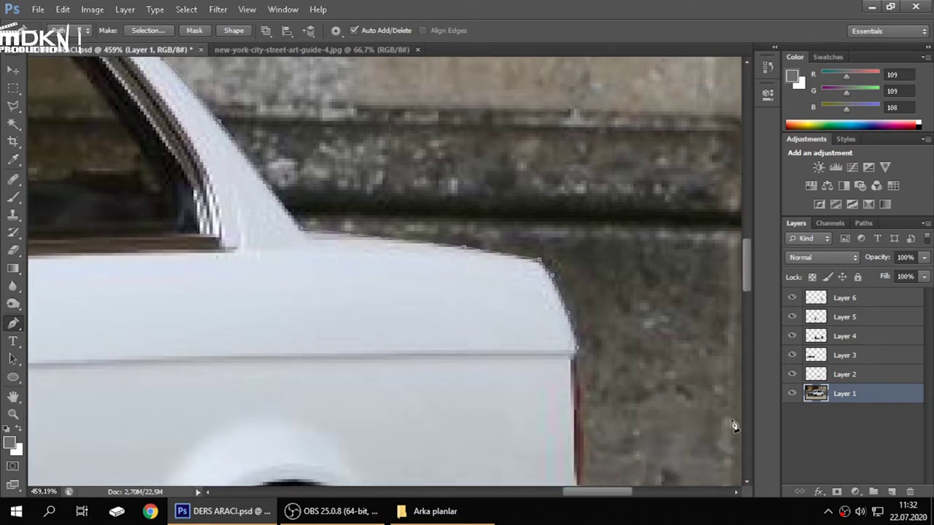
{"action": "scroll", "coordinate": [667, 378], "scroll_direction": "up", "scroll_amount": 2}
{"action": "left_click", "coordinate": [538, 326]}
{"action": "left_click", "coordinate": [543, 398]}
{"action": "scroll", "coordinate": [543, 398], "scroll_direction": "down", "scroll_amount": 3}
{"action": "scroll", "coordinate": [538, 462], "scroll_direction": "down", "scroll_amount": 2}
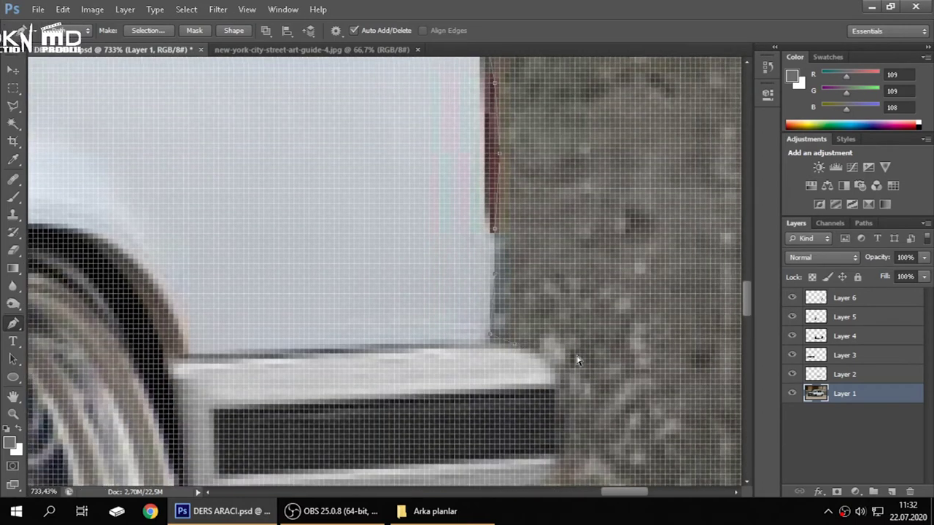
{"action": "scroll", "coordinate": [561, 358], "scroll_direction": "down", "scroll_amount": 1}
{"action": "scroll", "coordinate": [498, 415], "scroll_direction": "down", "scroll_amount": 2}
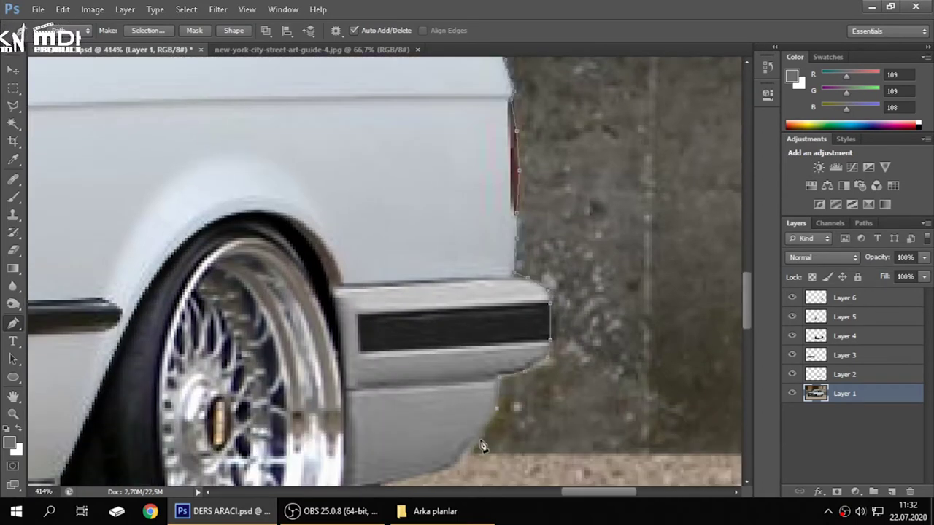
{"action": "scroll", "coordinate": [560, 449], "scroll_direction": "down", "scroll_amount": 2}
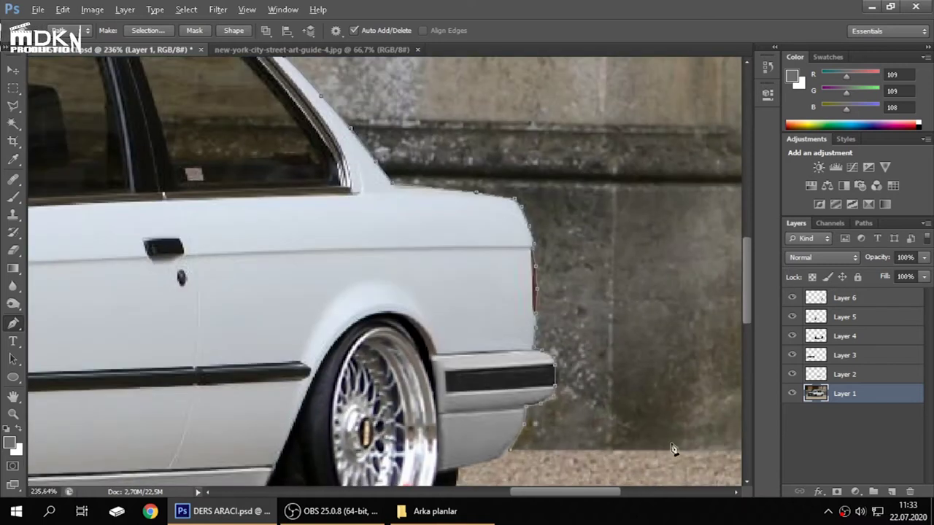
{"action": "scroll", "coordinate": [623, 325], "scroll_direction": "down", "scroll_amount": 1}
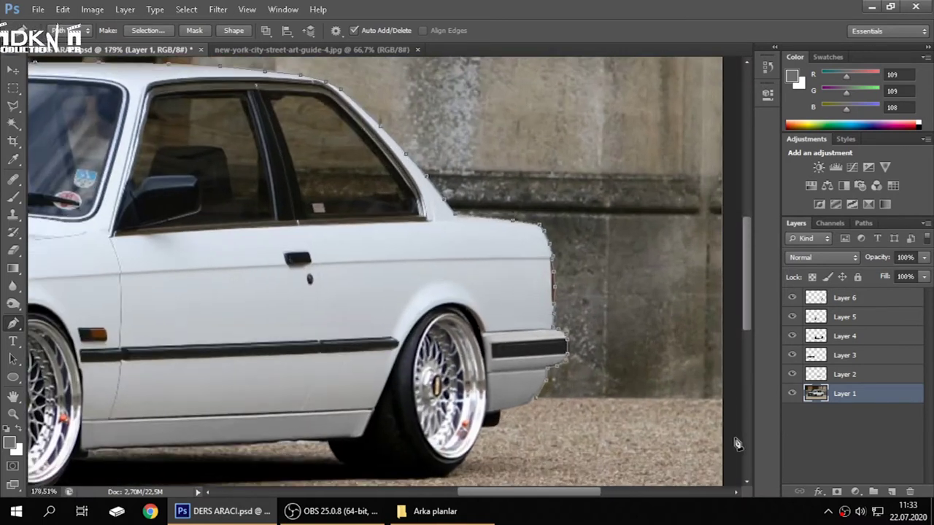
{"action": "scroll", "coordinate": [718, 402], "scroll_direction": "up", "scroll_amount": 2}
{"action": "scroll", "coordinate": [729, 393], "scroll_direction": "down", "scroll_amount": 3}
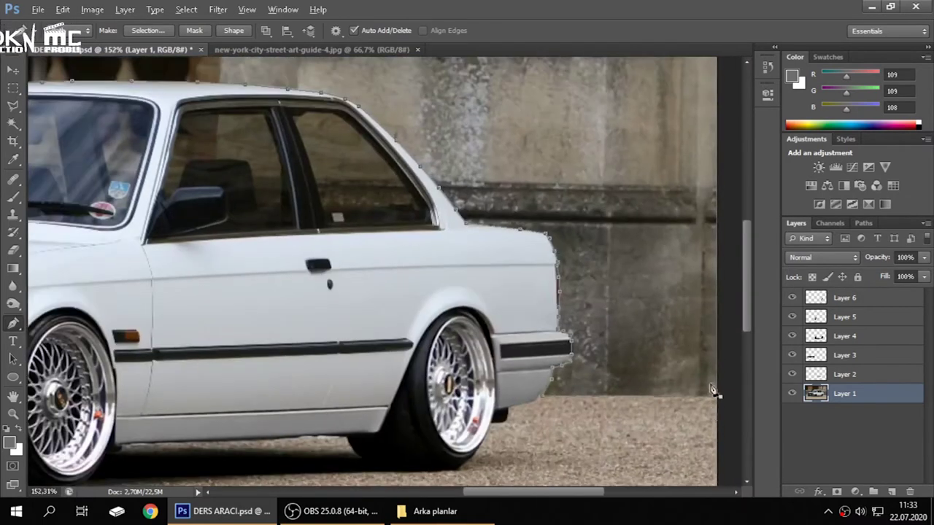
{"action": "scroll", "coordinate": [715, 392], "scroll_direction": "down", "scroll_amount": 2}
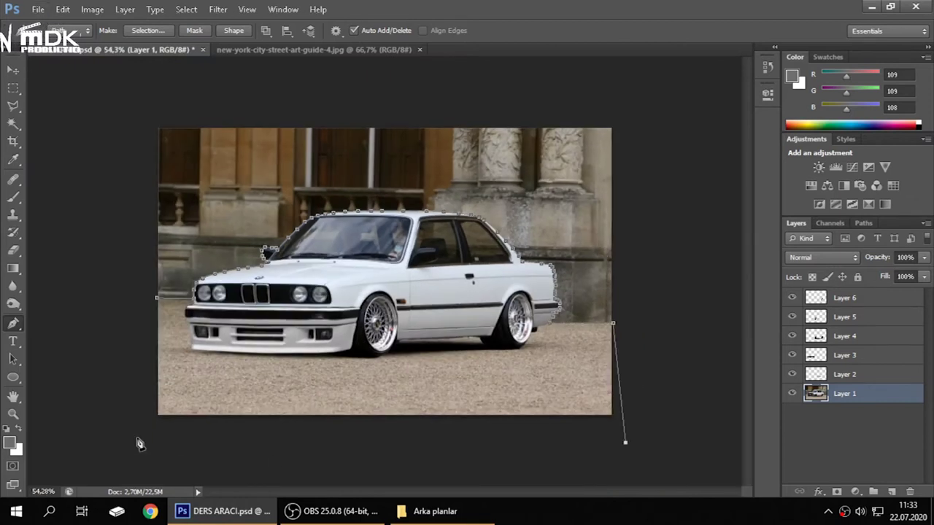
- Turn the path into a 0.3 px feathered selection and invert it to the background
{"action": "right_click", "coordinate": [227, 299]}
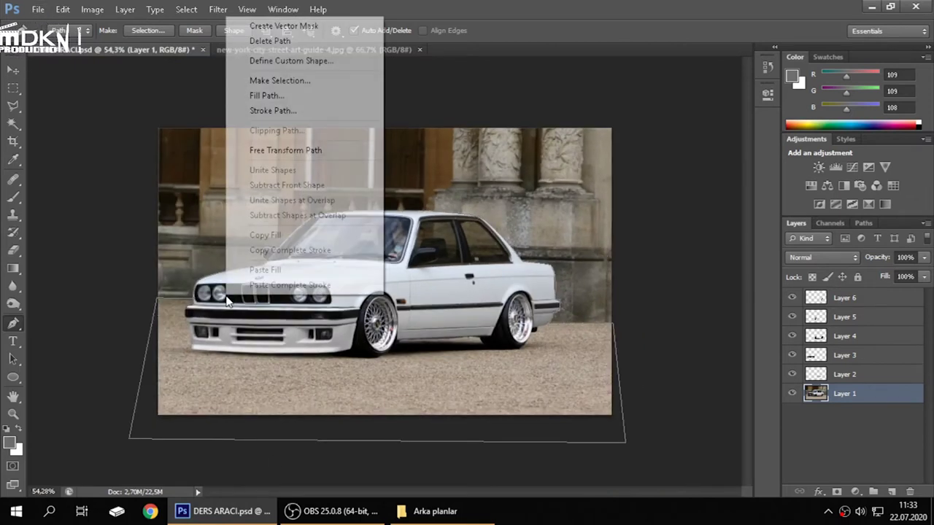
{"action": "left_click", "coordinate": [288, 81]}
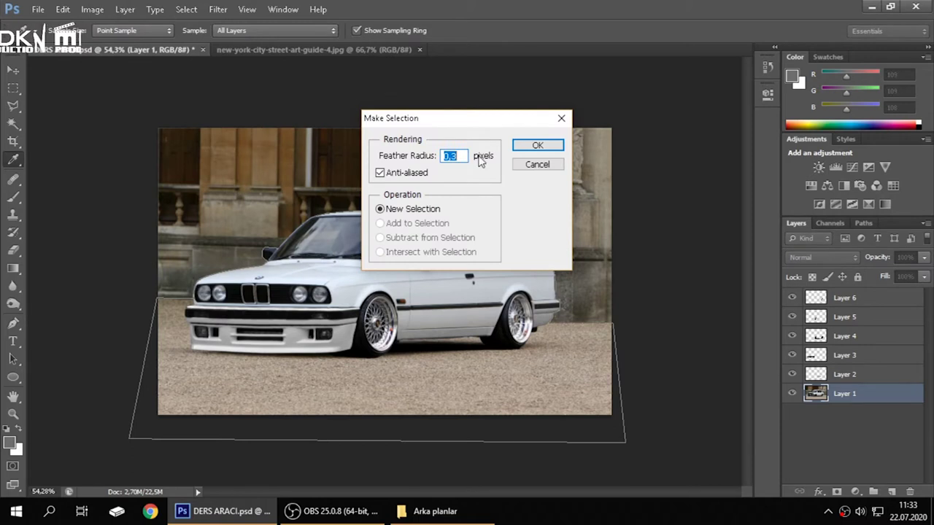
{"action": "left_click", "coordinate": [537, 146]}
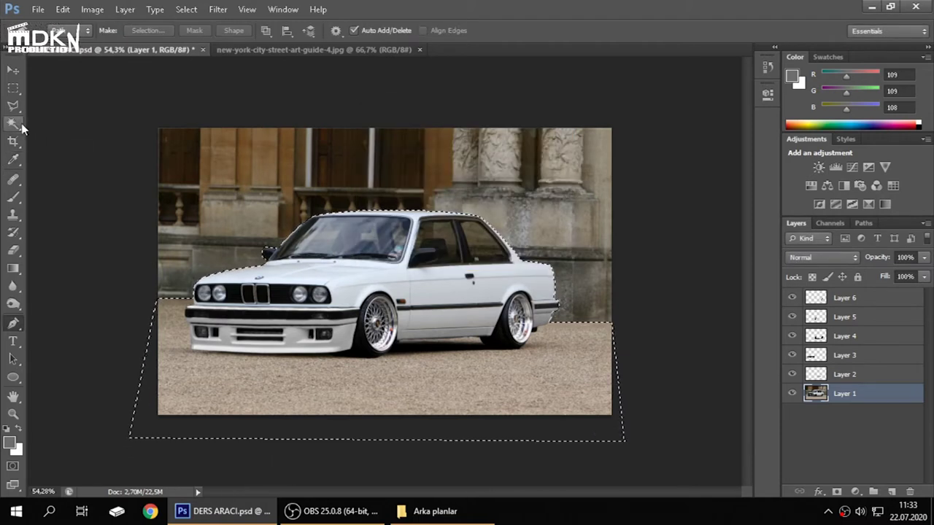
{"action": "left_click", "coordinate": [14, 106]}
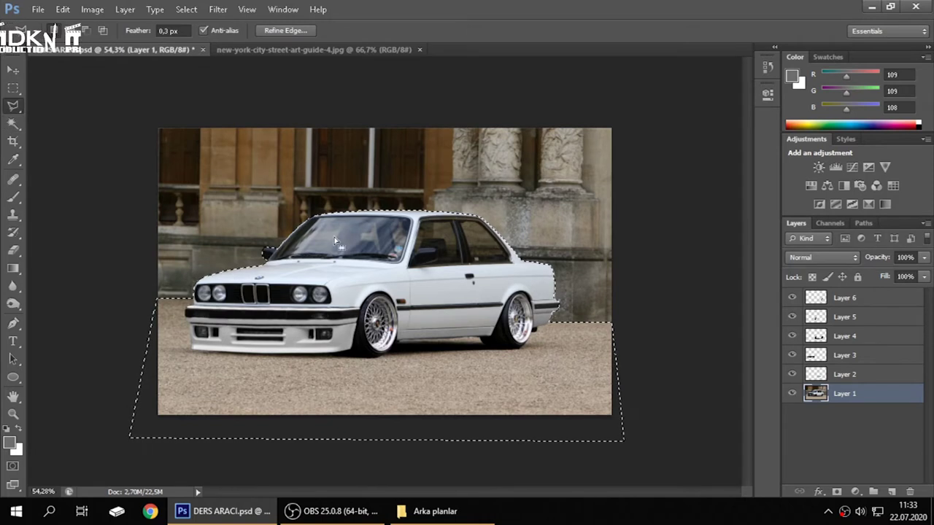
{"action": "right_click", "coordinate": [400, 234]}
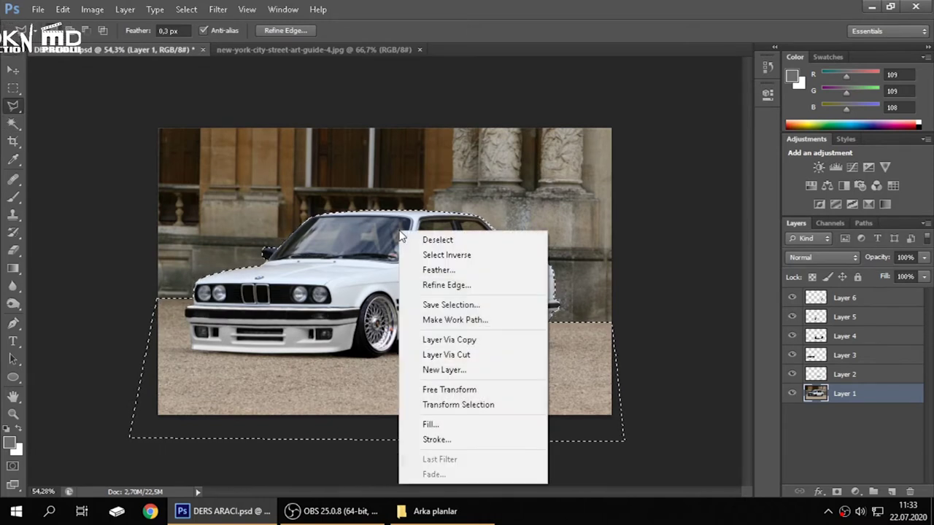
{"action": "left_click", "coordinate": [443, 257]}
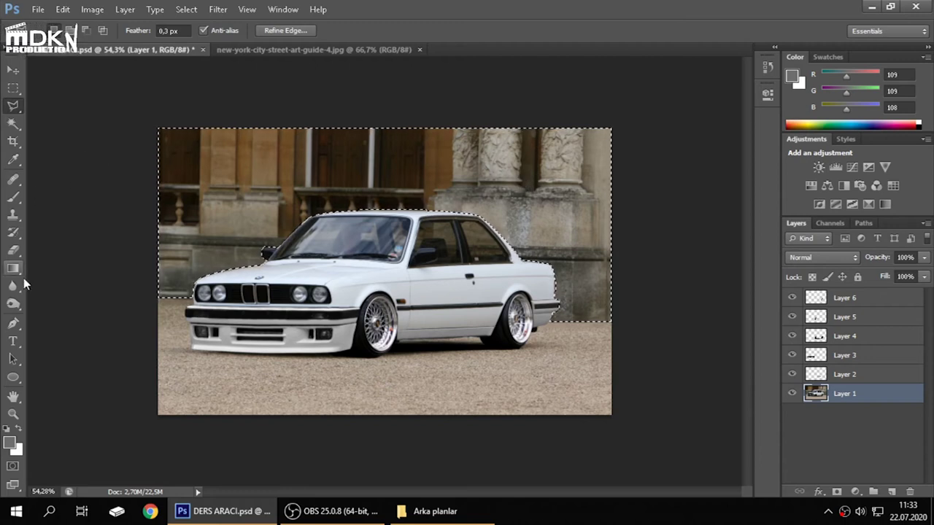
- Erase the building behind the car with a large soft Eraser and deselect
{"action": "left_click", "coordinate": [14, 250]}
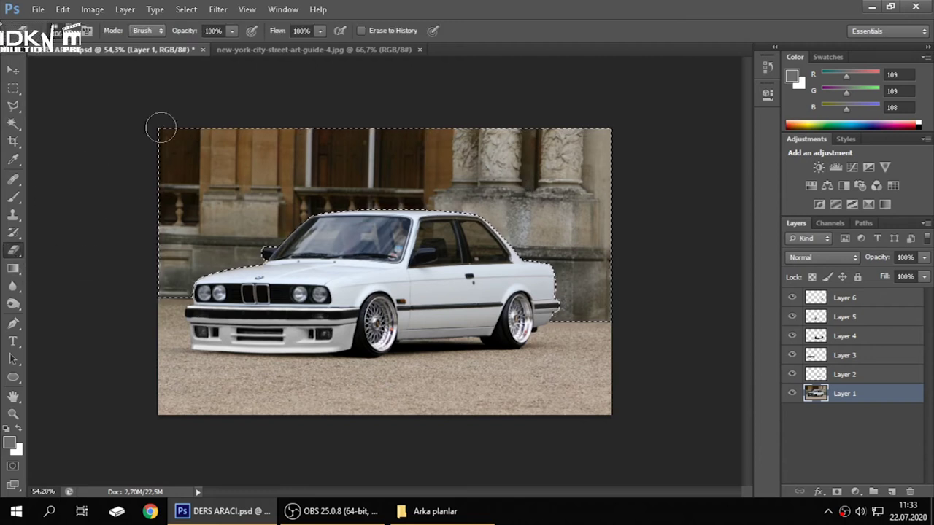
{"action": "left_click", "coordinate": [40, 31]}
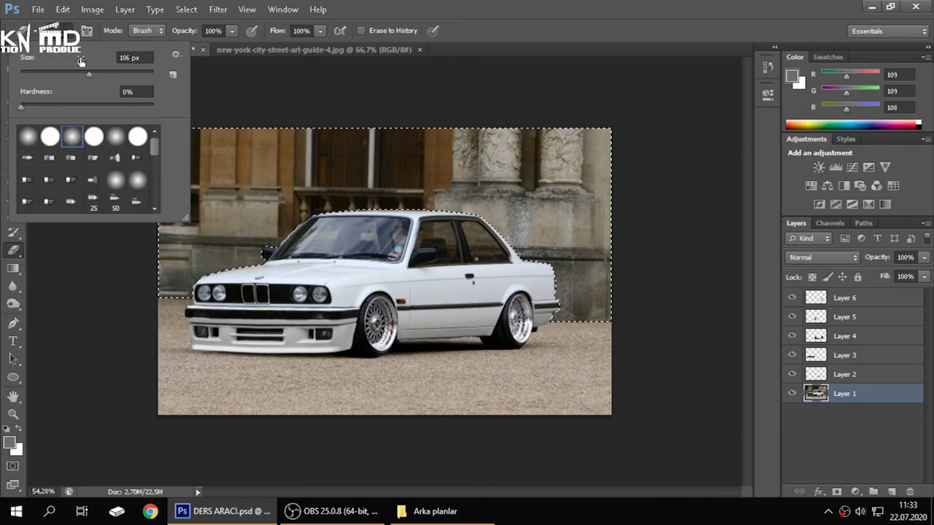
{"action": "key", "text": "Return"}
{"action": "mouse_move", "coordinate": [531, 114]}
{"action": "left_mouse_down"}
{"action": "mouse_move", "coordinate": [168, 167]}
{"action": "mouse_move", "coordinate": [187, 240]}
{"action": "mouse_move", "coordinate": [740, 259]}
{"action": "left_mouse_up"}
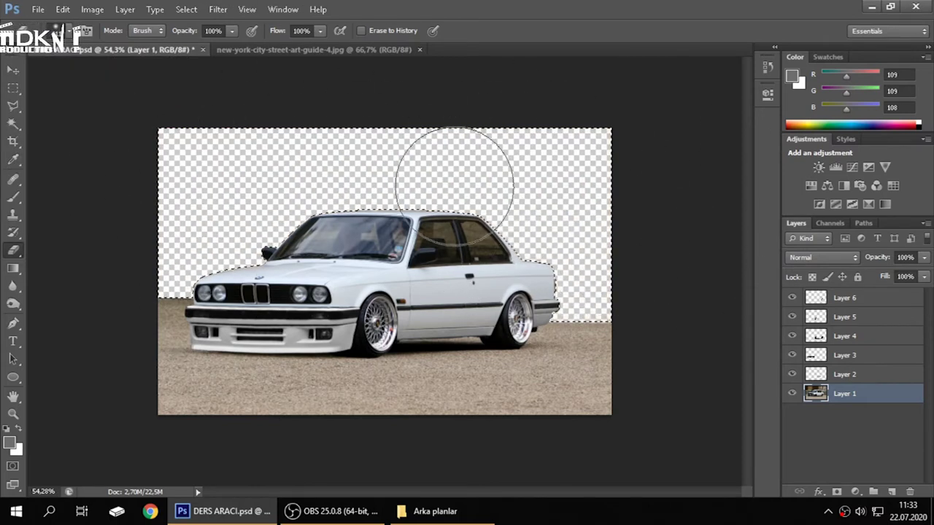
{"action": "left_click", "coordinate": [13, 105]}
{"action": "key", "text": "ctrl+d"}
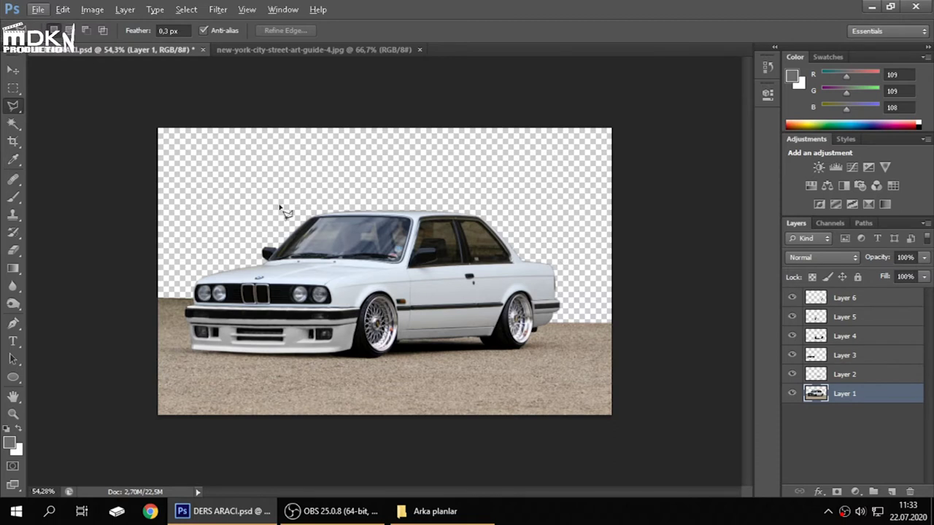
{"action": "scroll", "coordinate": [358, 275], "scroll_direction": "down", "scroll_amount": 3}
{"action": "scroll", "coordinate": [358, 275], "scroll_direction": "down", "scroll_amount": 2}
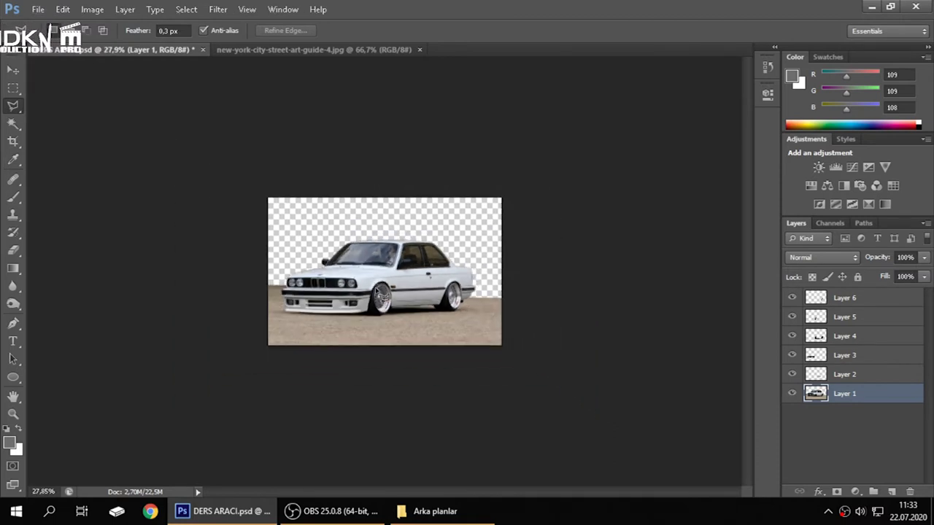
{"action": "scroll", "coordinate": [358, 275], "scroll_direction": "up", "scroll_amount": 4}
{"action": "left_click", "coordinate": [369, 52]}
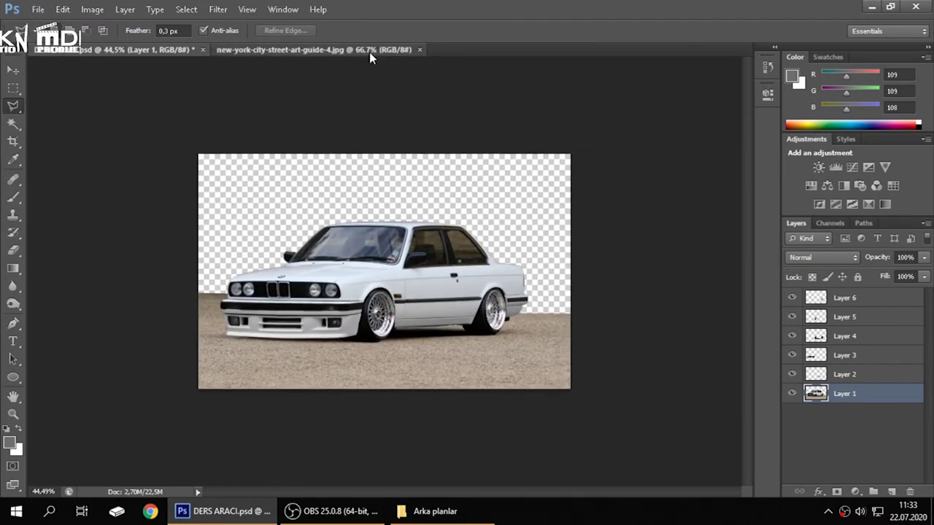
- Close the Polygonal Lasso around the graffiti wall and paste it into DERS ARACI.psd as Layer 7
{"action": "scroll", "coordinate": [267, 262], "scroll_direction": "up", "scroll_amount": 2}
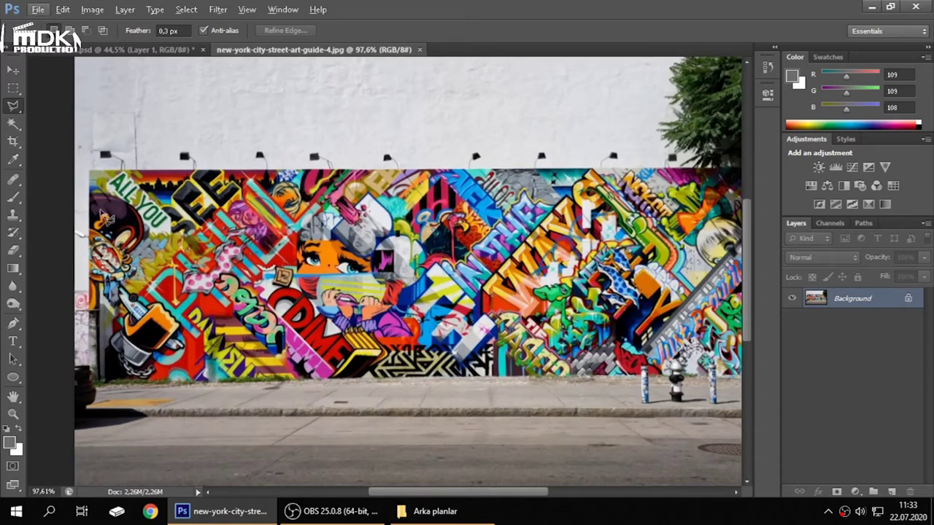
{"action": "scroll", "coordinate": [155, 111], "scroll_direction": "down", "scroll_amount": 2}
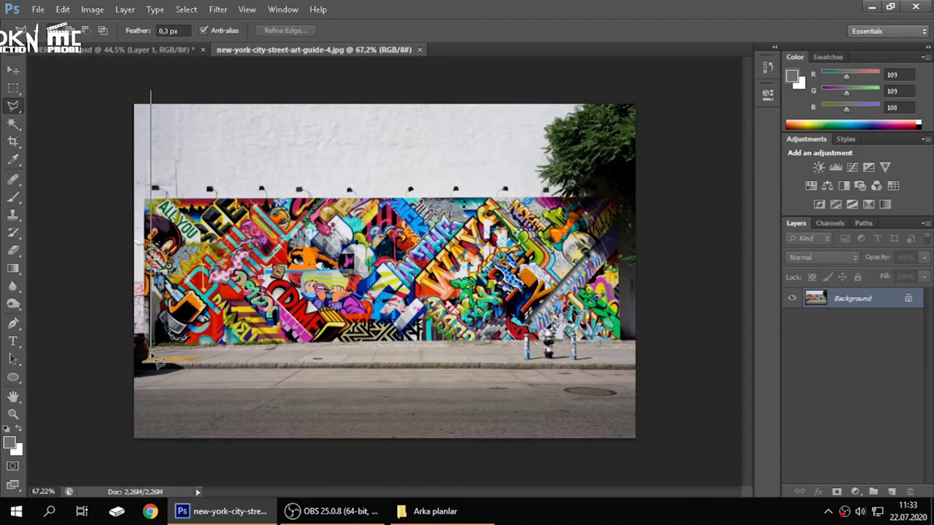
{"action": "scroll", "coordinate": [160, 336], "scroll_direction": "up", "scroll_amount": 2}
{"action": "scroll", "coordinate": [84, 394], "scroll_direction": "up", "scroll_amount": 2}
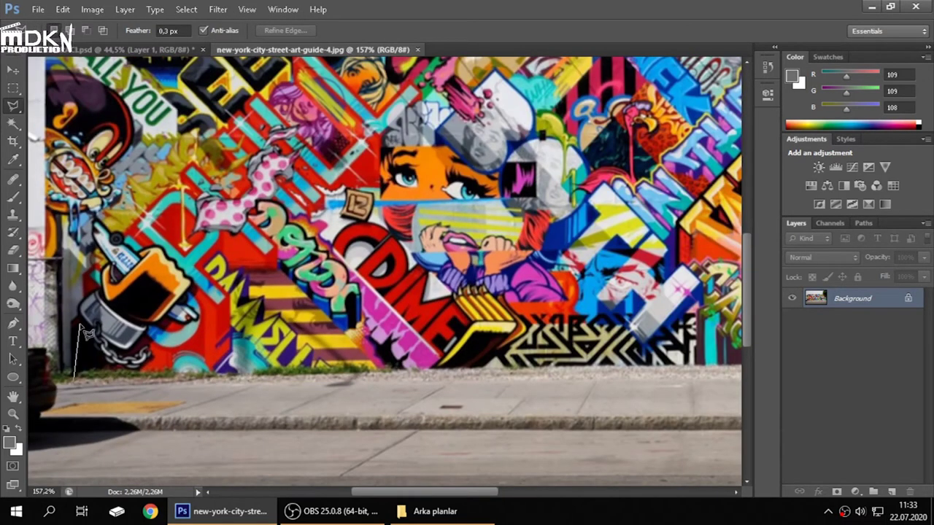
{"action": "scroll", "coordinate": [102, 183], "scroll_direction": "up", "scroll_amount": 1}
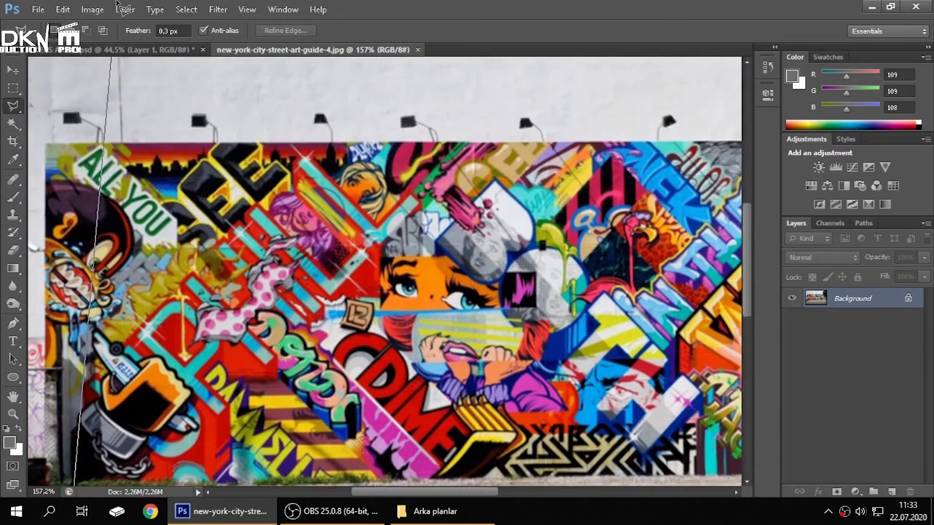
{"action": "scroll", "coordinate": [95, 103], "scroll_direction": "up", "scroll_amount": 2}
{"action": "scroll", "coordinate": [93, 87], "scroll_direction": "up", "scroll_amount": 2}
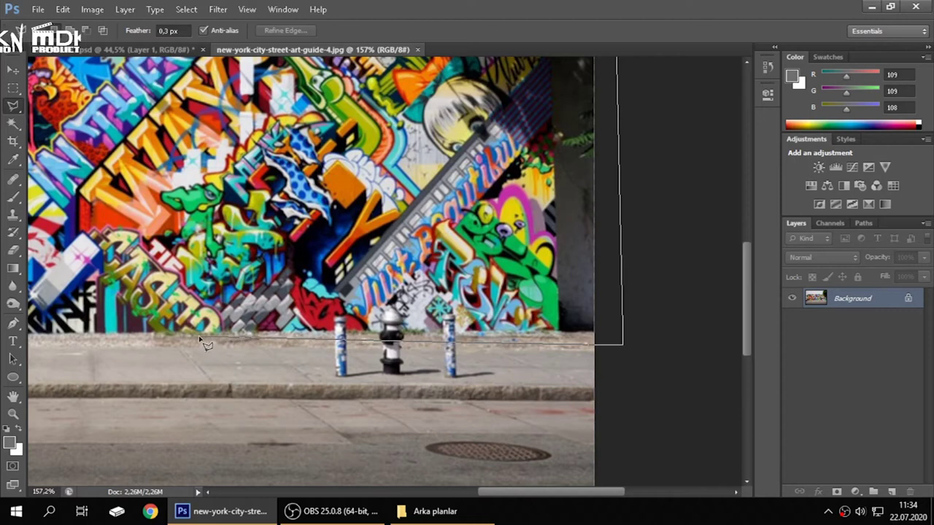
{"action": "scroll", "coordinate": [207, 345], "scroll_direction": "left", "scroll_amount": 5}
{"action": "scroll", "coordinate": [80, 348], "scroll_direction": "left", "scroll_amount": 2}
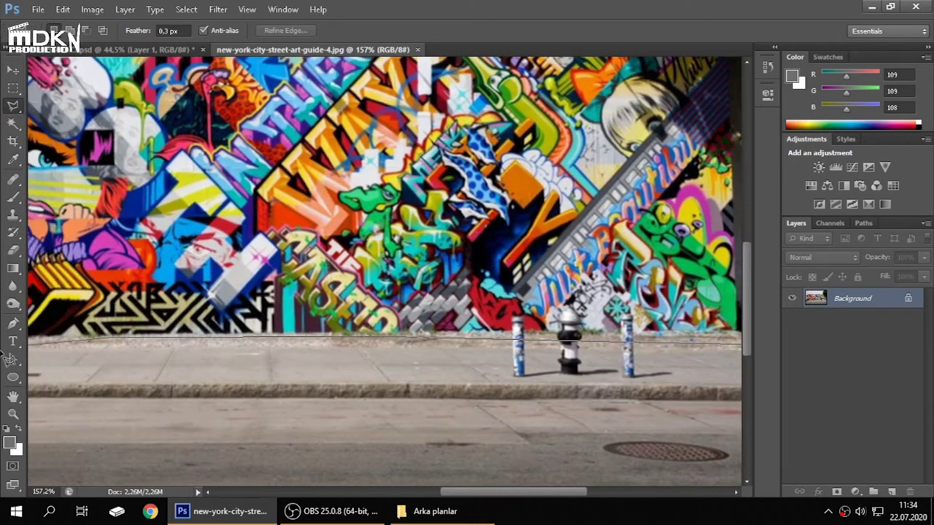
{"action": "scroll", "coordinate": [65, 349], "scroll_direction": "left", "scroll_amount": 2}
{"action": "scroll", "coordinate": [51, 350], "scroll_direction": "left", "scroll_amount": 2}
{"action": "scroll", "coordinate": [55, 347], "scroll_direction": "left", "scroll_amount": 2}
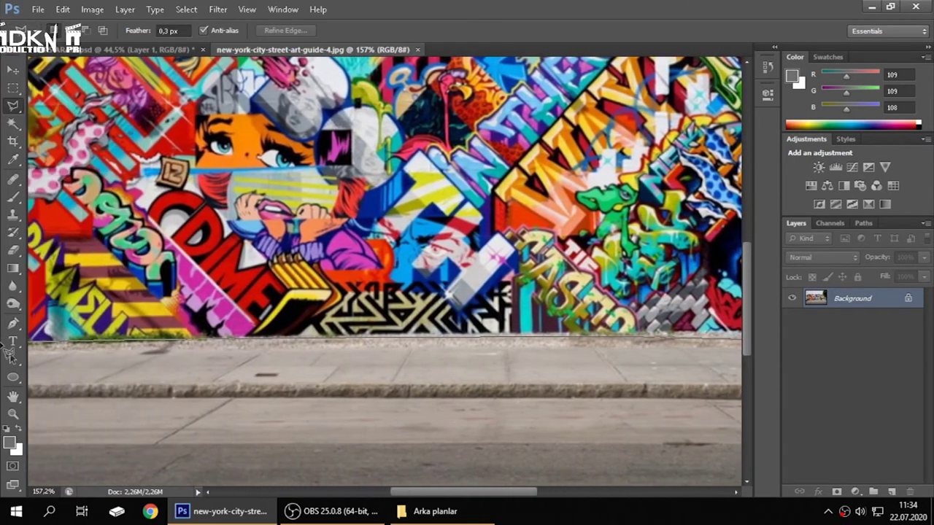
{"action": "scroll", "coordinate": [73, 351], "scroll_direction": "left", "scroll_amount": 2}
{"action": "scroll", "coordinate": [95, 354], "scroll_direction": "left", "scroll_amount": 2}
{"action": "scroll", "coordinate": [117, 356], "scroll_direction": "left", "scroll_amount": 2}
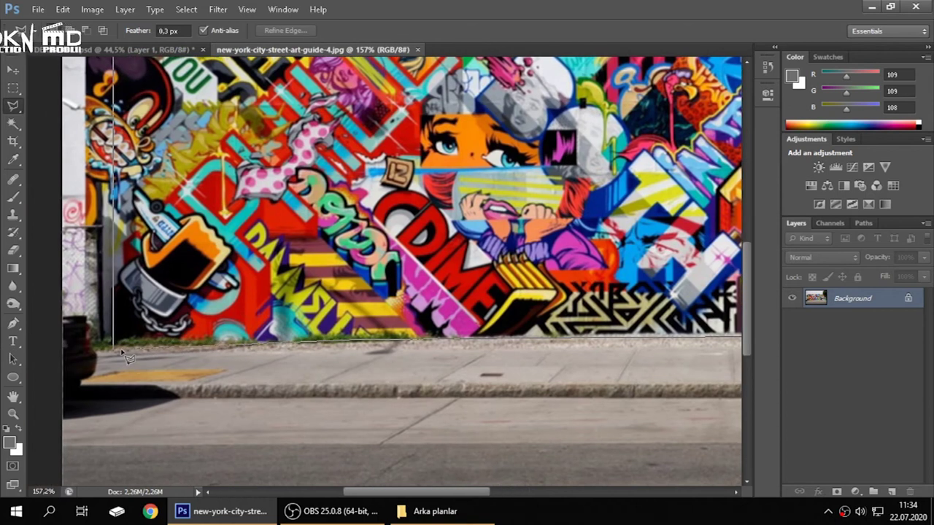
{"action": "left_click", "coordinate": [114, 349]}
{"action": "left_click", "coordinate": [204, 348]}
{"action": "scroll", "coordinate": [516, 285], "scroll_direction": "down", "scroll_amount": 2}
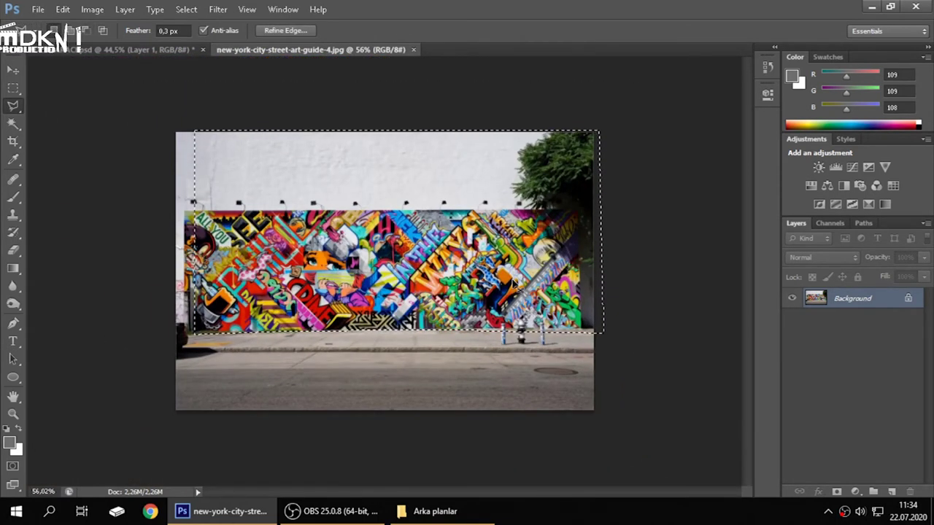
{"action": "left_click", "coordinate": [124, 49]}
{"action": "key", "text": "ctrl+v"}
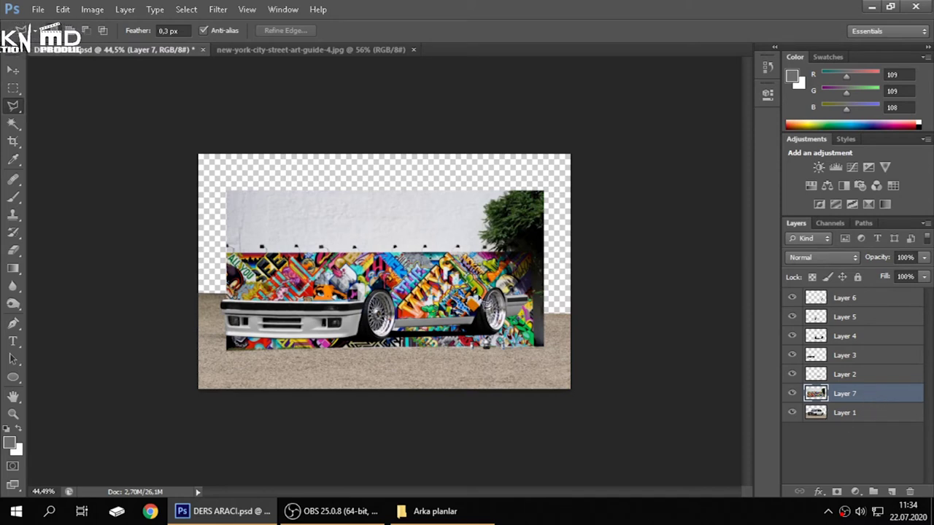
- Move Layer 7 beneath Layer 1 and Free Transform the graffiti wall larger behind the car
{"action": "left_click_drag", "start_coordinate": [870, 394], "coordinate": [867, 426]}
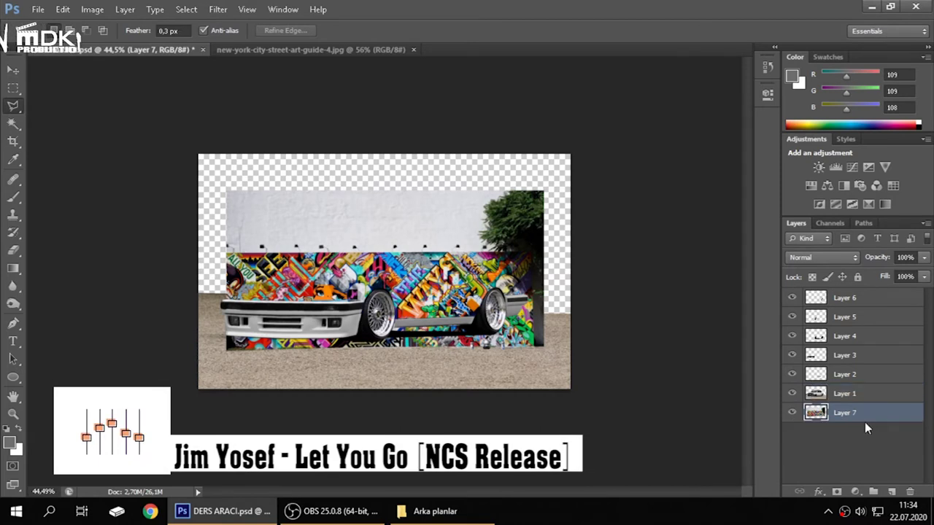
{"action": "right_click", "coordinate": [508, 231]}
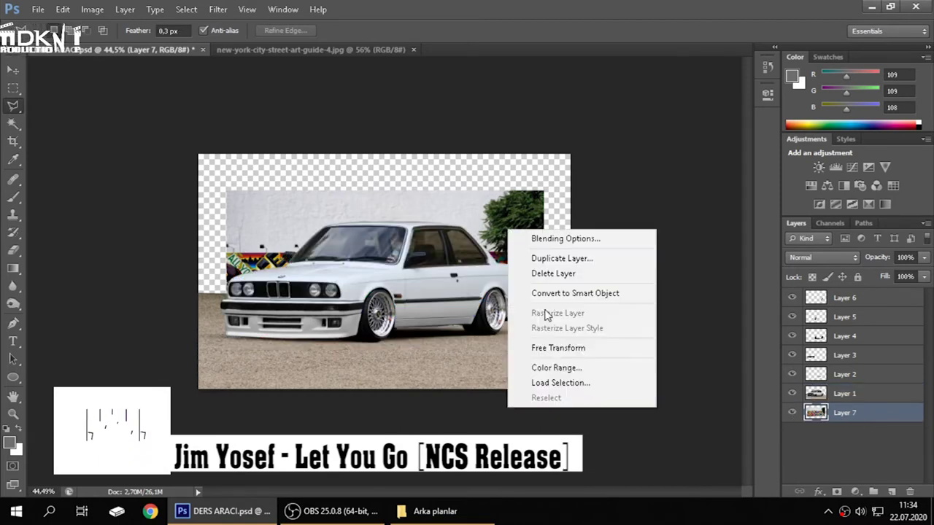
{"action": "left_click", "coordinate": [559, 348]}
{"action": "left_click_drag", "start_coordinate": [532, 255], "coordinate": [499, 197]}
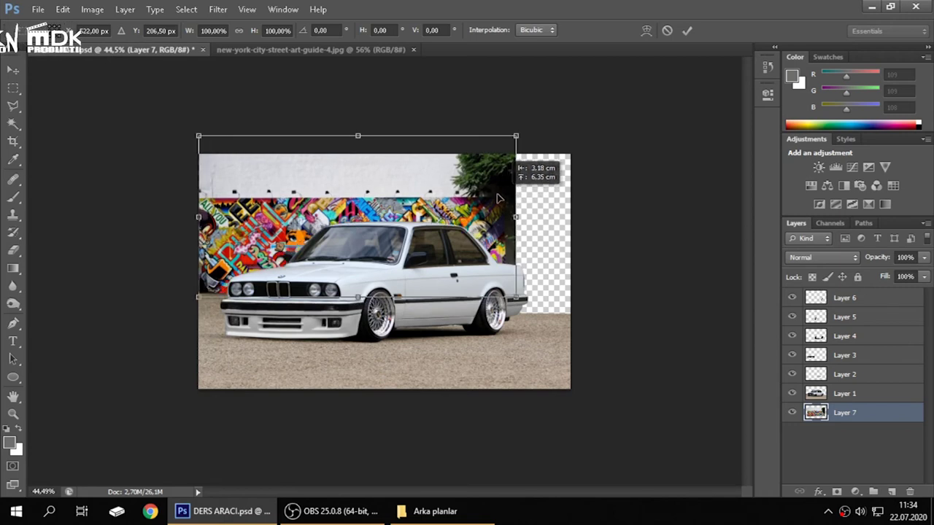
{"action": "left_click_drag", "start_coordinate": [515, 216], "coordinate": [569, 217]}
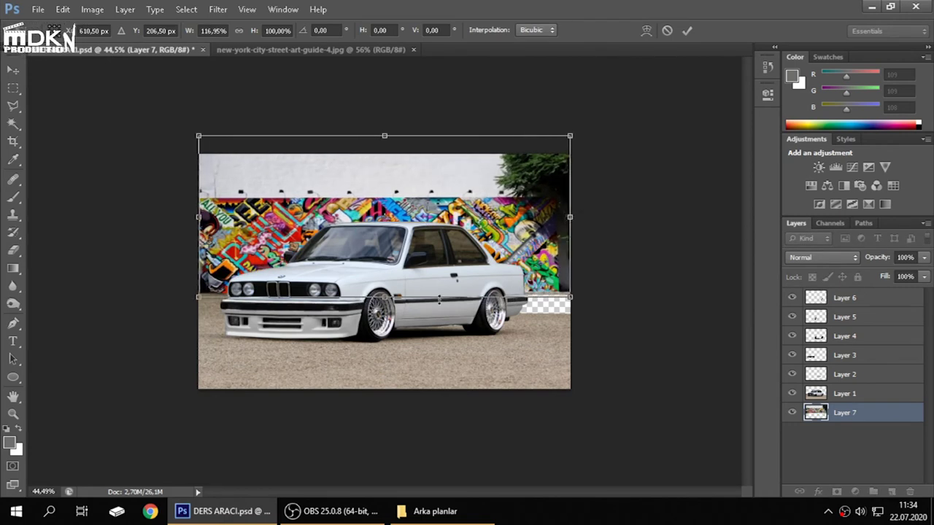
{"action": "left_click_drag", "start_coordinate": [394, 281], "coordinate": [398, 281]}
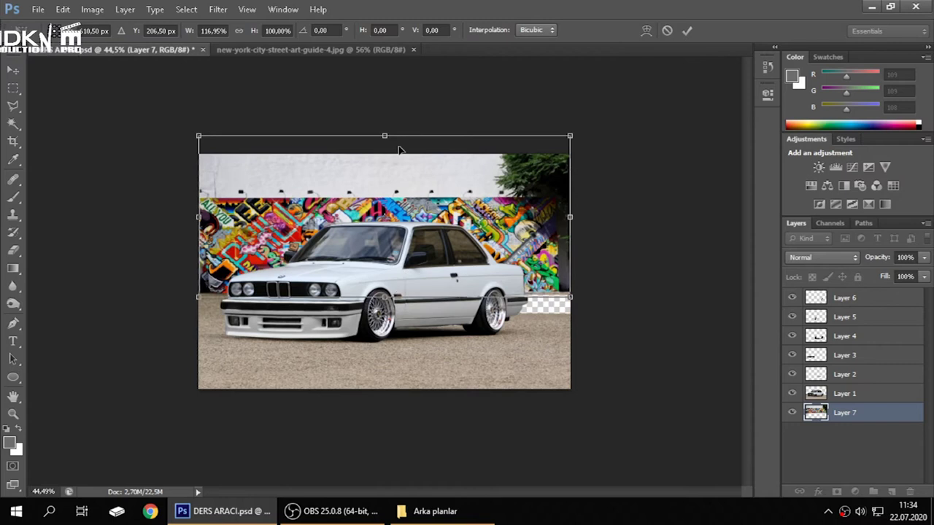
{"action": "left_click_drag", "start_coordinate": [385, 137], "coordinate": [385, 112]}
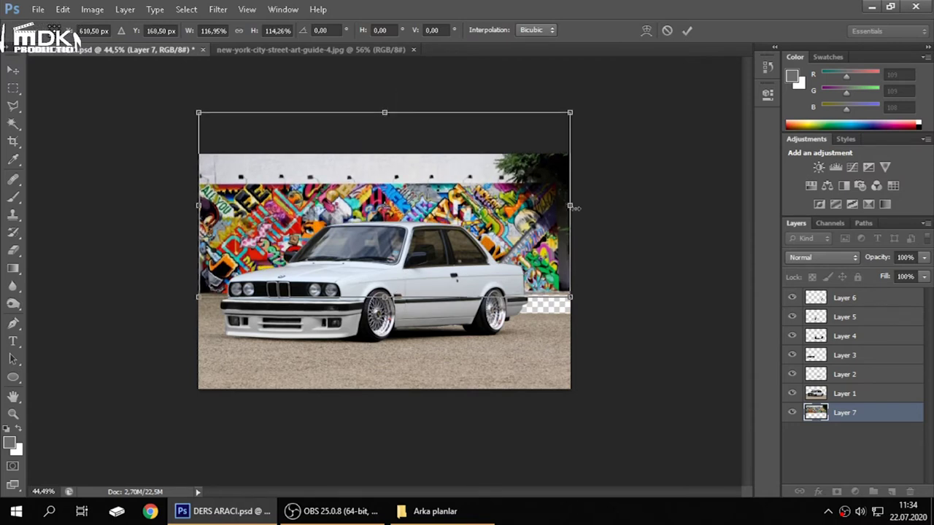
{"action": "left_click_drag", "start_coordinate": [572, 207], "coordinate": [587, 206]}
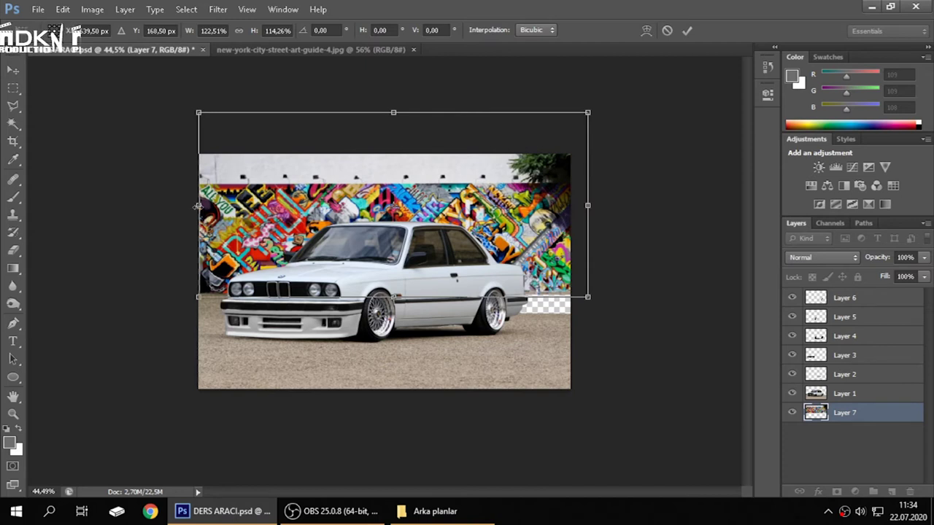
{"action": "left_click_drag", "start_coordinate": [198, 206], "coordinate": [187, 206]}
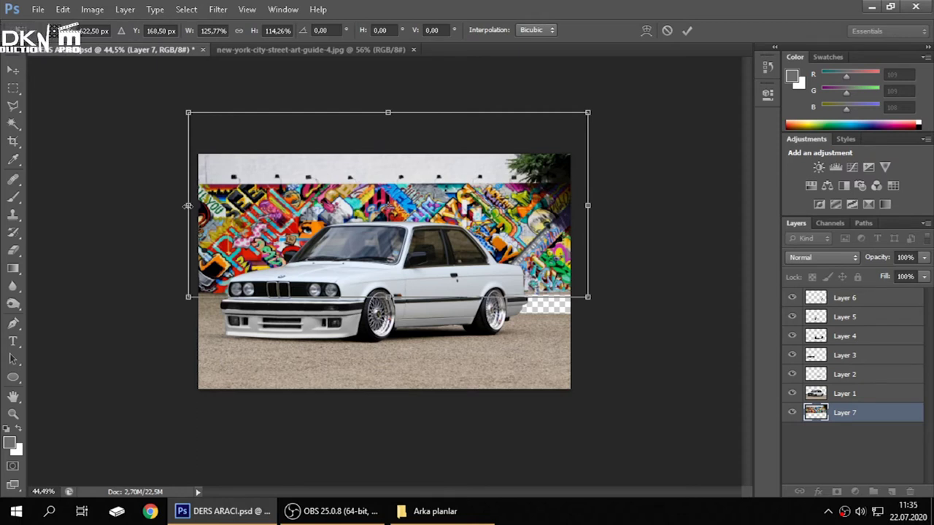
{"action": "right_click", "coordinate": [533, 243]}
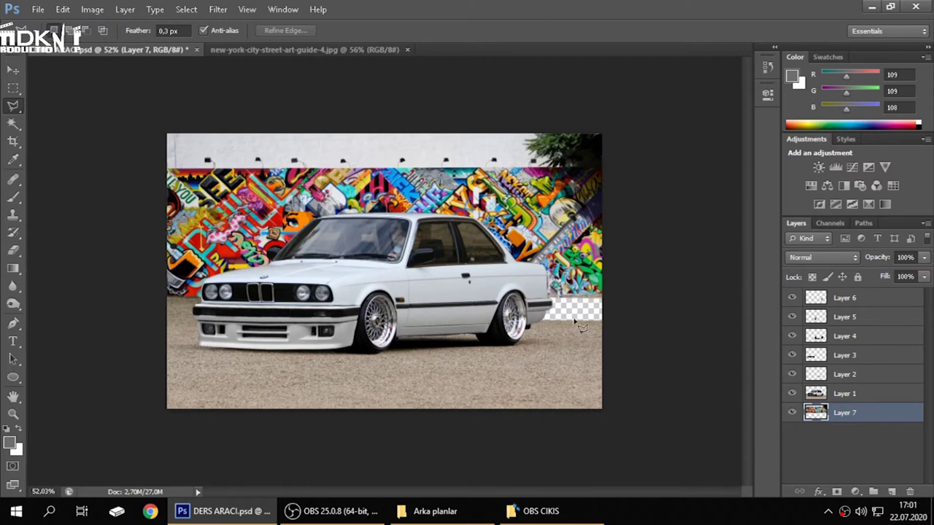
- Lasso a patch of gravel ground on Layer 1 and copy it to a new layer
{"action": "scroll", "coordinate": [605, 358], "scroll_direction": "up", "scroll_amount": 3}
{"action": "scroll", "coordinate": [657, 379], "scroll_direction": "up", "scroll_amount": 3}
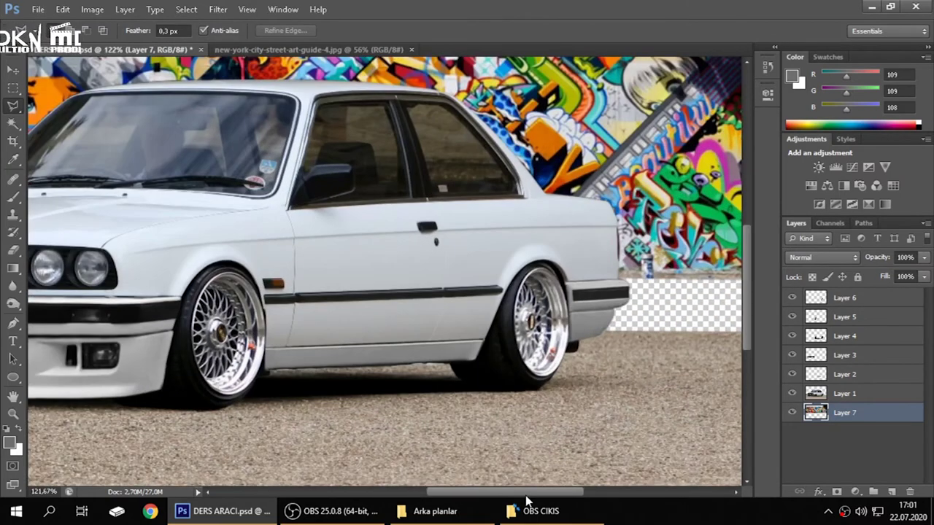
{"action": "left_click_drag", "start_coordinate": [527, 494], "coordinate": [561, 496]}
{"action": "scroll", "coordinate": [352, 376], "scroll_direction": "down", "scroll_amount": 2}
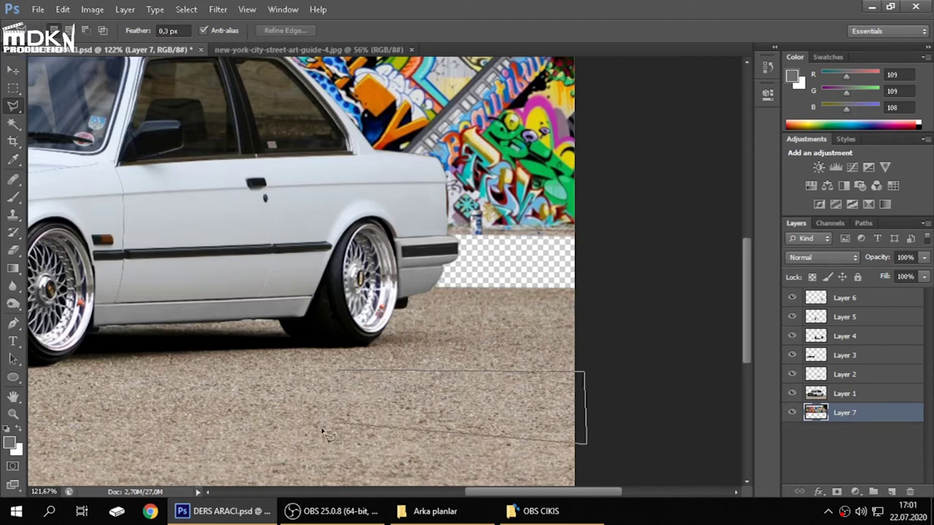
{"action": "left_click", "coordinate": [337, 375]}
{"action": "key", "text": "ctrl+c"}
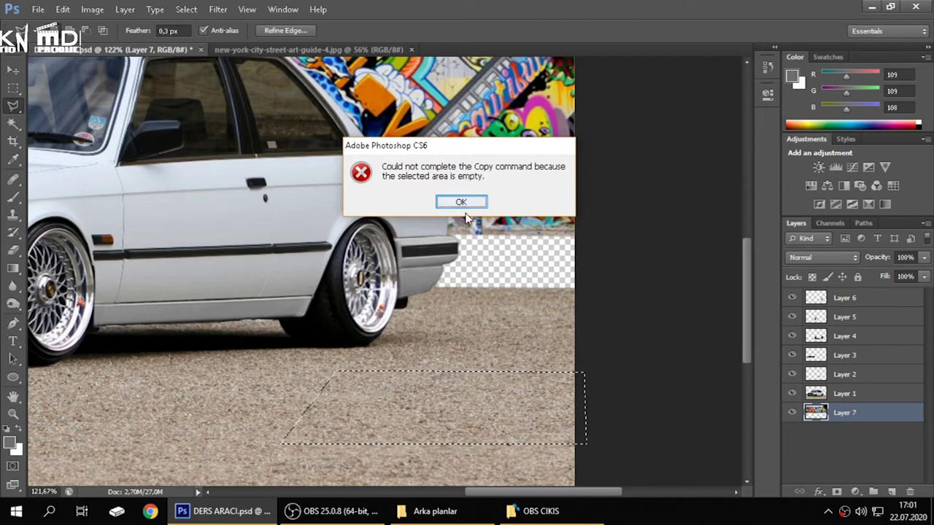
{"action": "left_click", "coordinate": [463, 202]}
{"action": "left_click", "coordinate": [831, 393]}
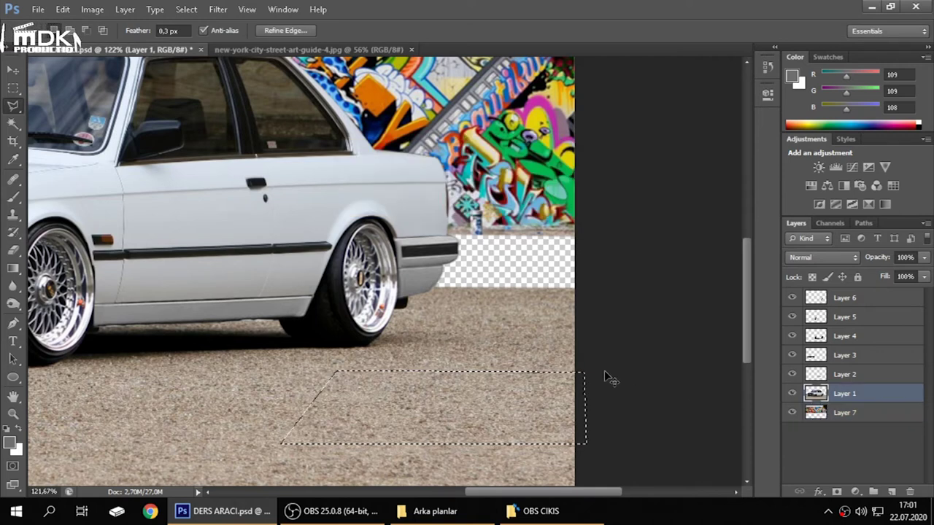
{"action": "key", "text": "ctrl+j"}
- Free-transform the ground patch up over the transparent gap behind the car's rear
{"action": "right_click", "coordinate": [462, 376]}
{"action": "left_click", "coordinate": [511, 312]}
{"action": "left_click_drag", "start_coordinate": [514, 367], "coordinate": [544, 264]}
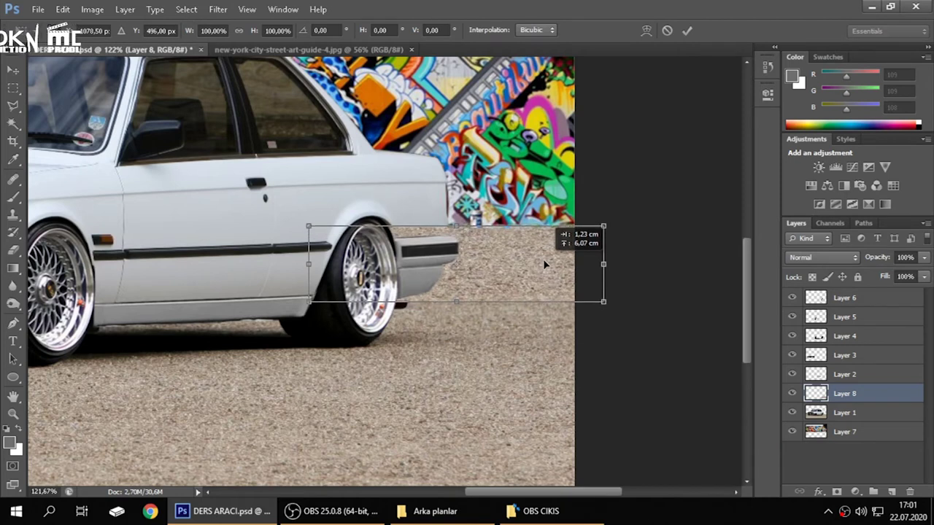
{"action": "scroll", "coordinate": [558, 260], "scroll_direction": "up", "scroll_amount": 2}
{"action": "scroll", "coordinate": [576, 248], "scroll_direction": "up", "scroll_amount": 2}
{"action": "left_click_drag", "start_coordinate": [534, 235], "coordinate": [526, 244]}
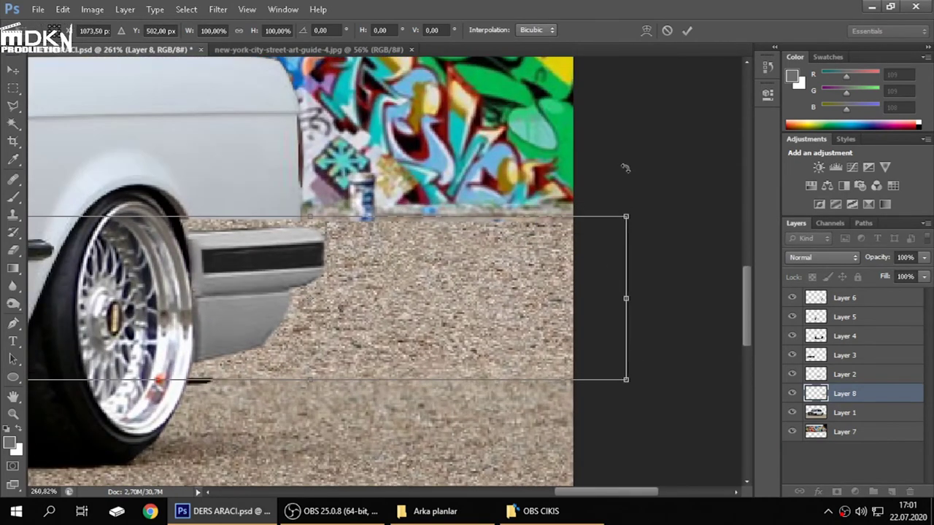
{"action": "left_click", "coordinate": [686, 30]}
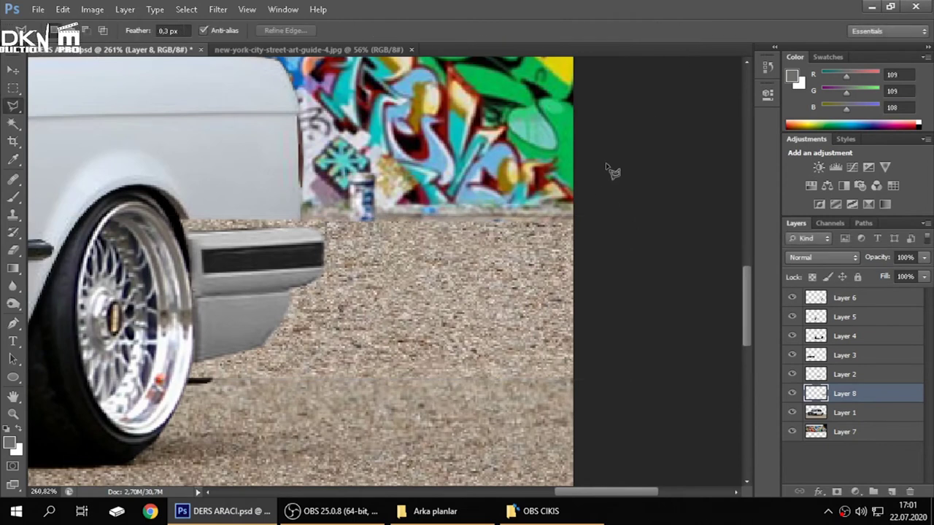
- Move the Layer 8 ground patch below Layer 1, the car layer
{"action": "scroll", "coordinate": [583, 235], "scroll_direction": "down", "scroll_amount": 1}
{"action": "scroll", "coordinate": [584, 235], "scroll_direction": "down", "scroll_amount": 1}
{"action": "scroll", "coordinate": [583, 235], "scroll_direction": "down", "scroll_amount": 1}
{"action": "scroll", "coordinate": [678, 278], "scroll_direction": "down", "scroll_amount": 1}
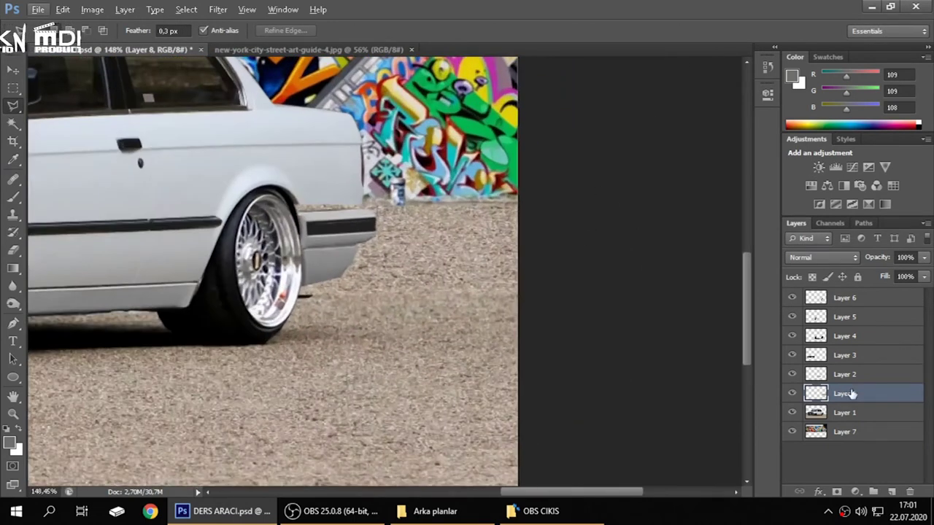
{"action": "left_click_drag", "start_coordinate": [851, 394], "coordinate": [849, 419]}
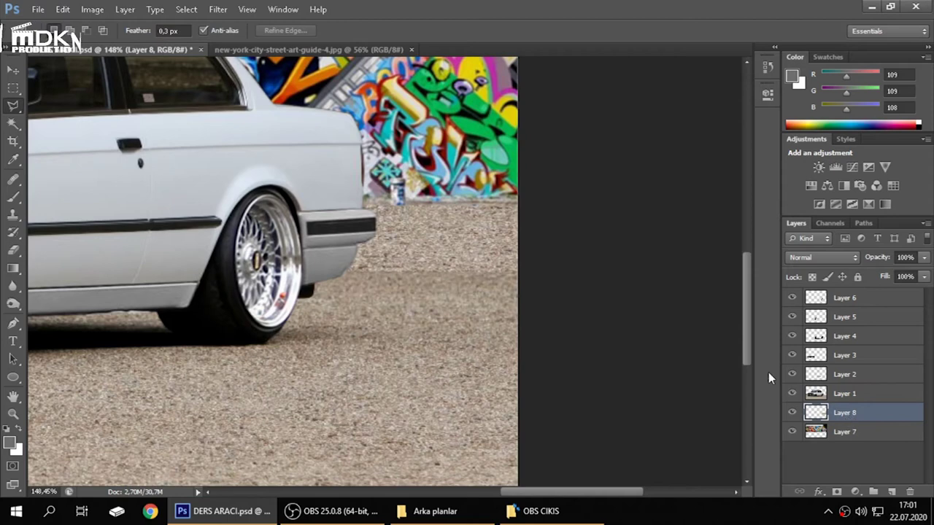
{"action": "scroll", "coordinate": [554, 263], "scroll_direction": "down", "scroll_amount": 2}
{"action": "scroll", "coordinate": [552, 264], "scroll_direction": "down", "scroll_amount": 2}
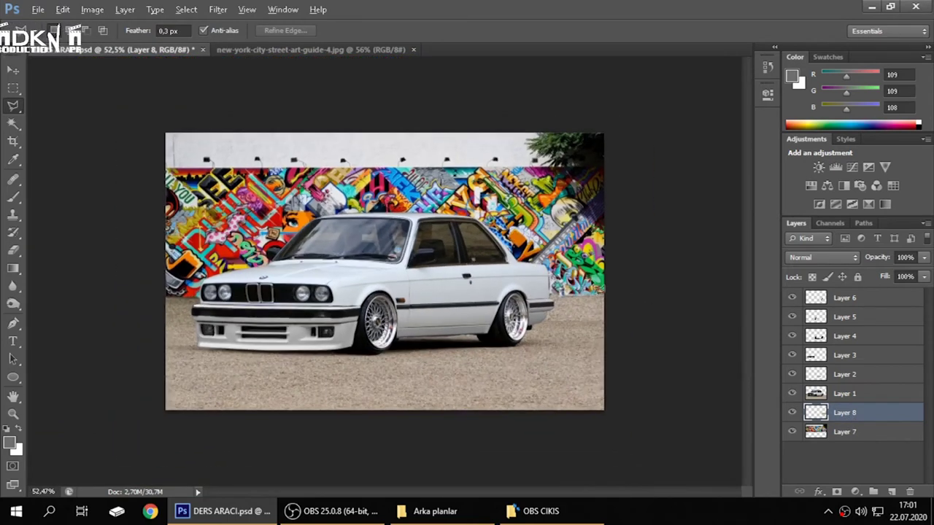
- Select the Blur tool and bring up its brush size settings
{"action": "scroll", "coordinate": [659, 323], "scroll_direction": "up", "scroll_amount": 3}
{"action": "scroll", "coordinate": [627, 372], "scroll_direction": "up", "scroll_amount": 2}
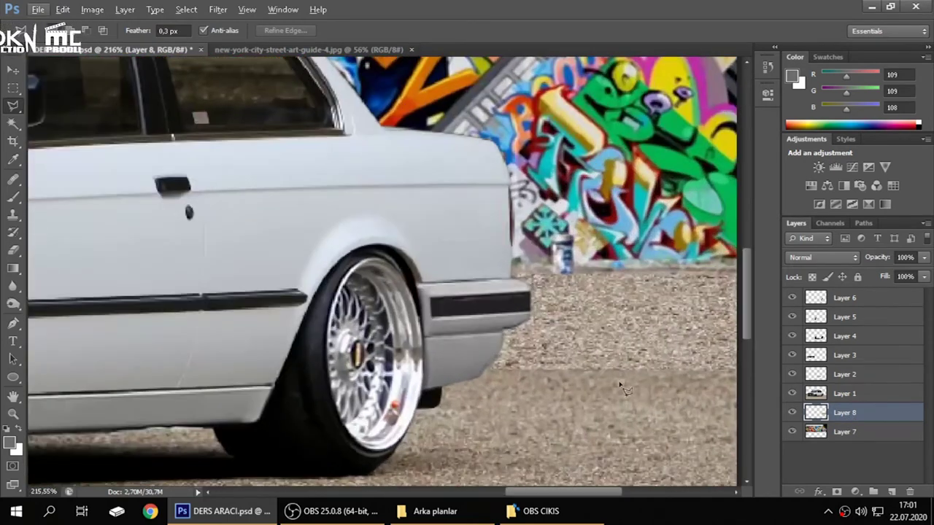
{"action": "scroll", "coordinate": [622, 387], "scroll_direction": "right", "scroll_amount": 3}
{"action": "scroll", "coordinate": [510, 365], "scroll_direction": "right", "scroll_amount": 1}
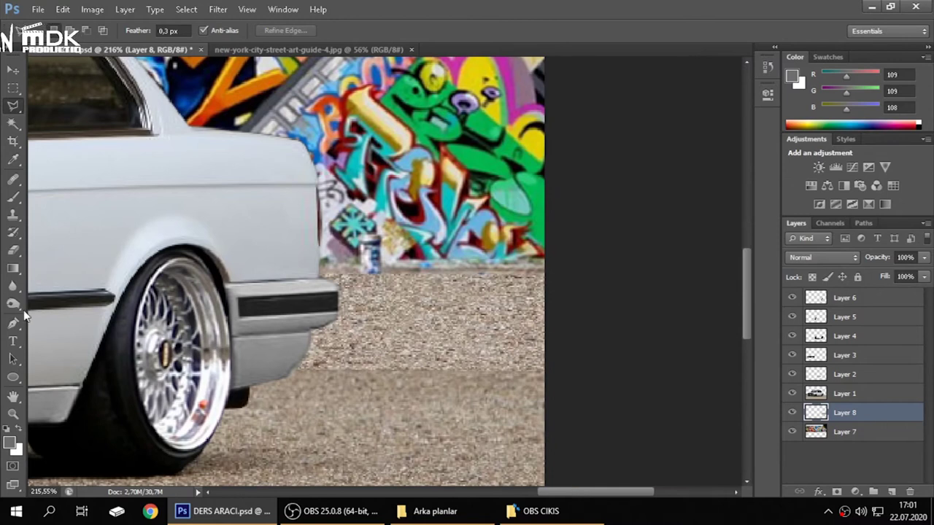
{"action": "left_click", "coordinate": [13, 286]}
{"action": "left_click", "coordinate": [63, 32]}
- Enlarge the blur brush and soften the seam line across the gravel
{"action": "left_click_drag", "start_coordinate": [35, 74], "coordinate": [52, 75]}
{"action": "key", "text": "Return"}
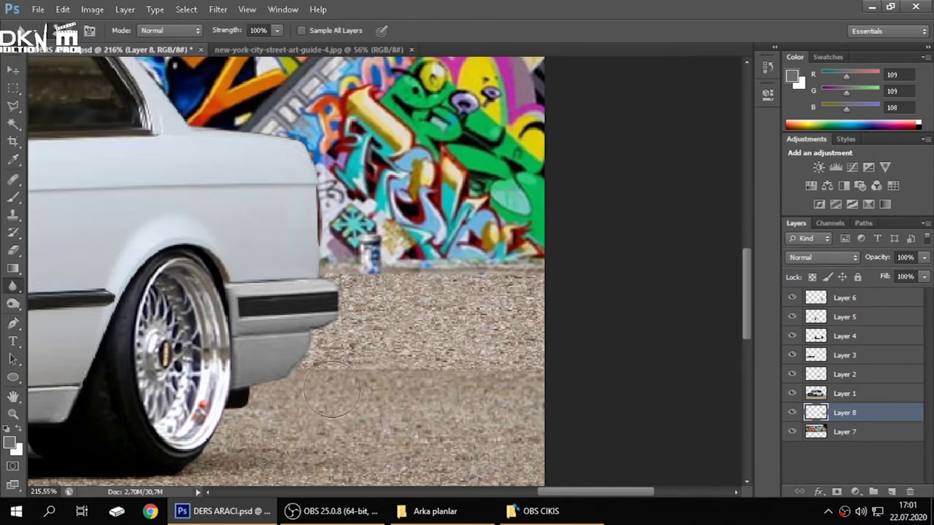
{"action": "left_click_drag", "start_coordinate": [307, 363], "coordinate": [540, 363]}
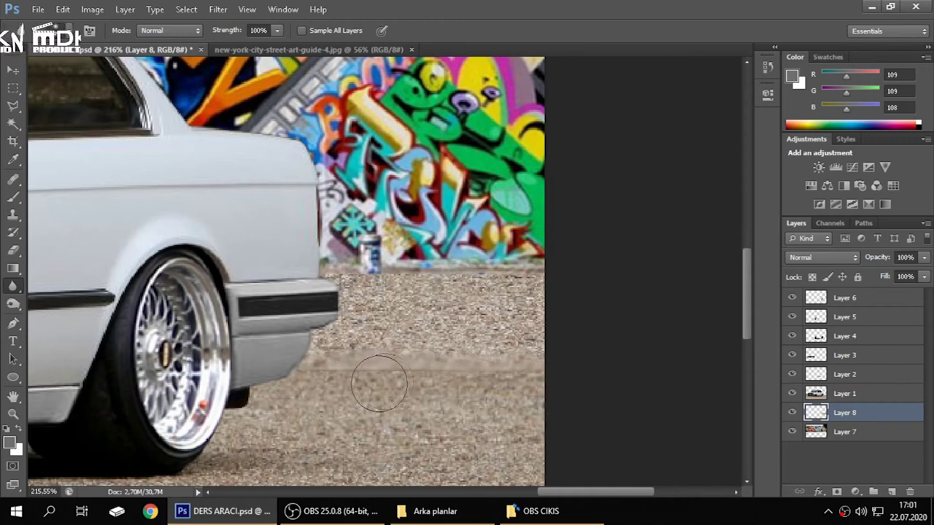
- Squash the ground patch to about 90.9% height, then select the Eraser tool
{"action": "left_click", "coordinate": [13, 106]}
{"action": "right_click", "coordinate": [402, 332]}
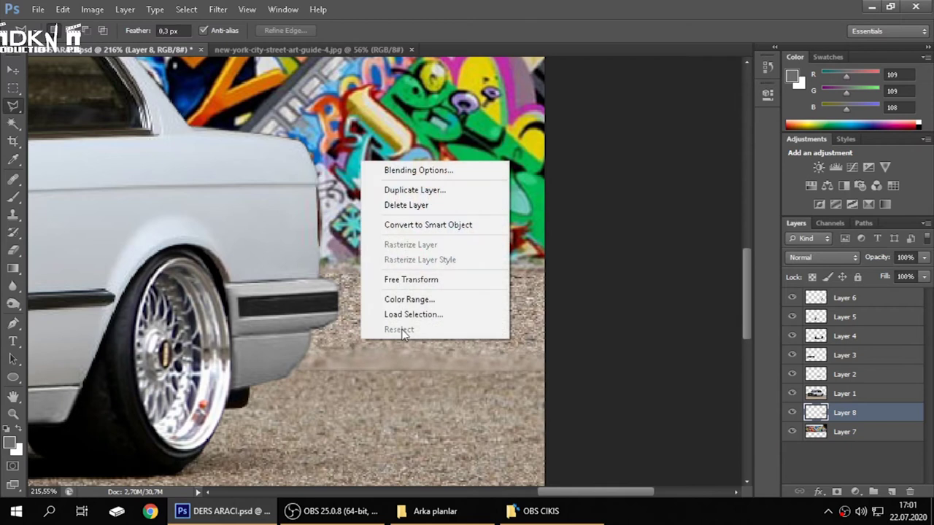
{"action": "left_click", "coordinate": [386, 278]}
{"action": "left_click_drag", "start_coordinate": [327, 479], "coordinate": [331, 412]}
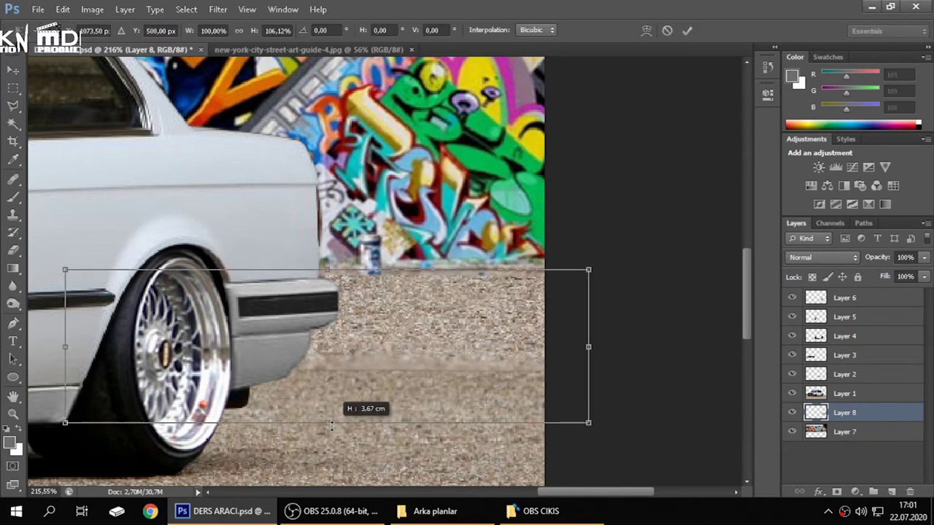
{"action": "left_click", "coordinate": [684, 32]}
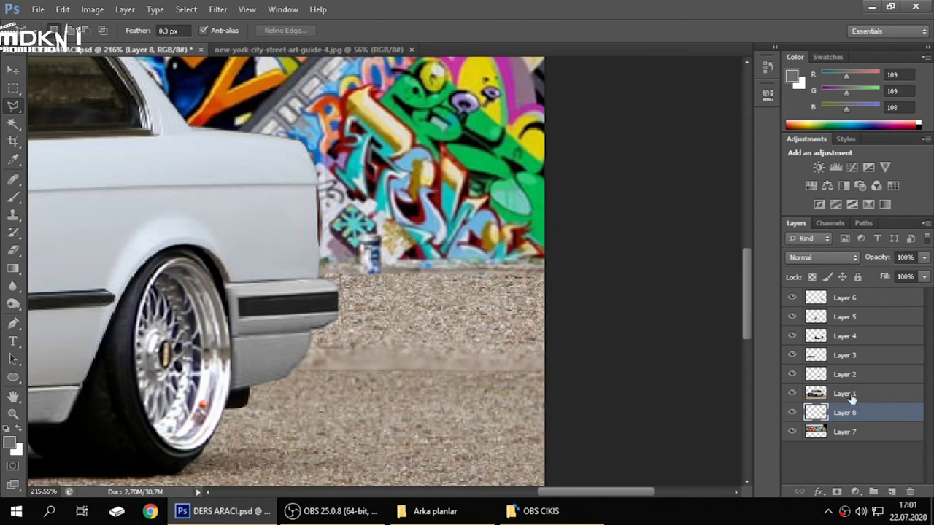
{"action": "left_click", "coordinate": [14, 249]}
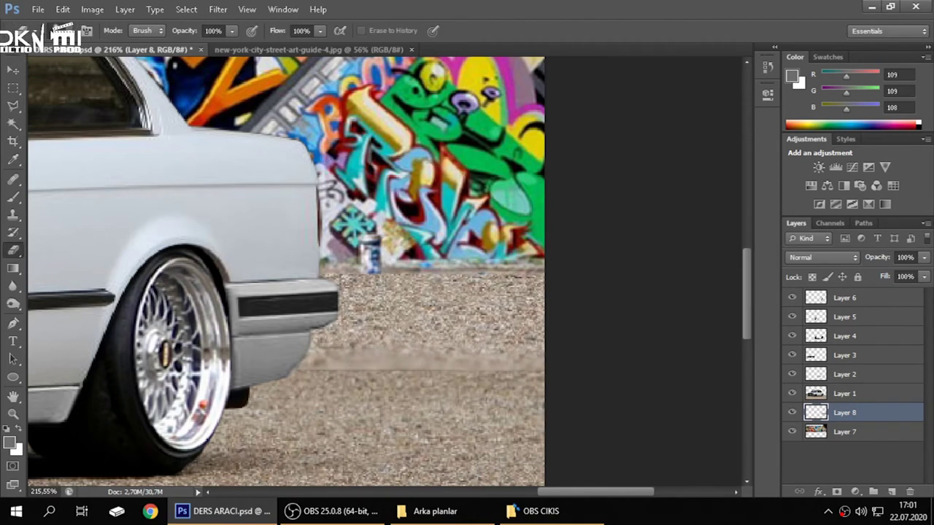
- Set the eraser to 14 px, 0% hardness, and undo a trial stroke on Layer 8
{"action": "left_click", "coordinate": [51, 31]}
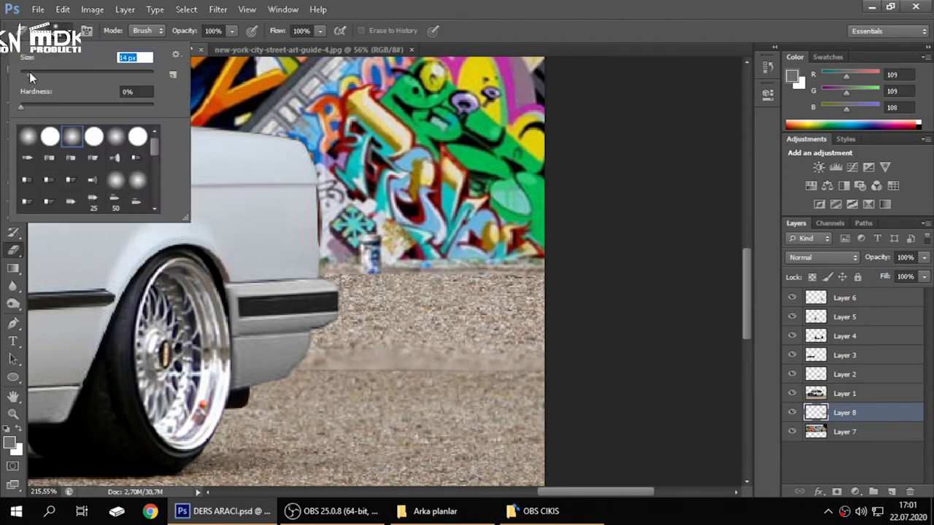
{"action": "key", "text": "Return"}
{"action": "left_click_drag", "start_coordinate": [514, 366], "coordinate": [423, 366]}
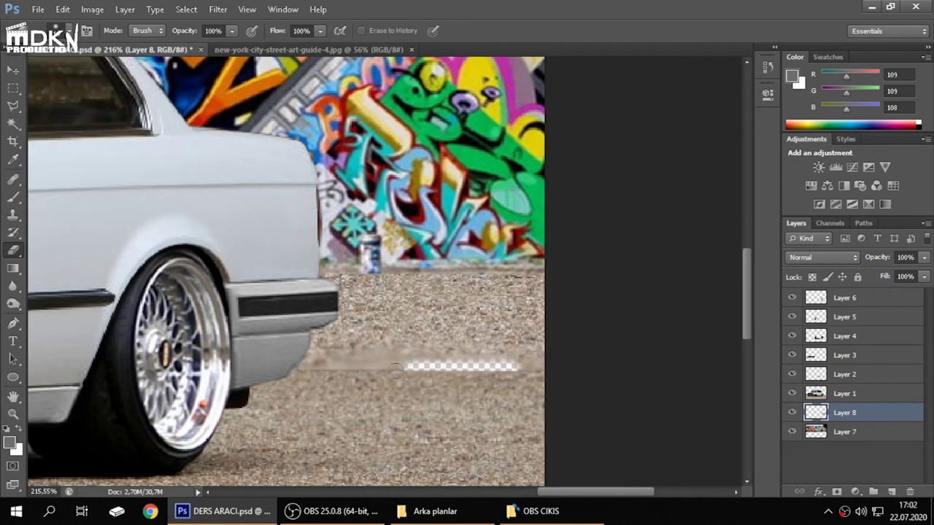
{"action": "key", "text": "ctrl+z"}
- Erase along the gravel seam right of the car on Layer 1
{"action": "left_click", "coordinate": [846, 394]}
{"action": "left_click_drag", "start_coordinate": [331, 377], "coordinate": [496, 378]}
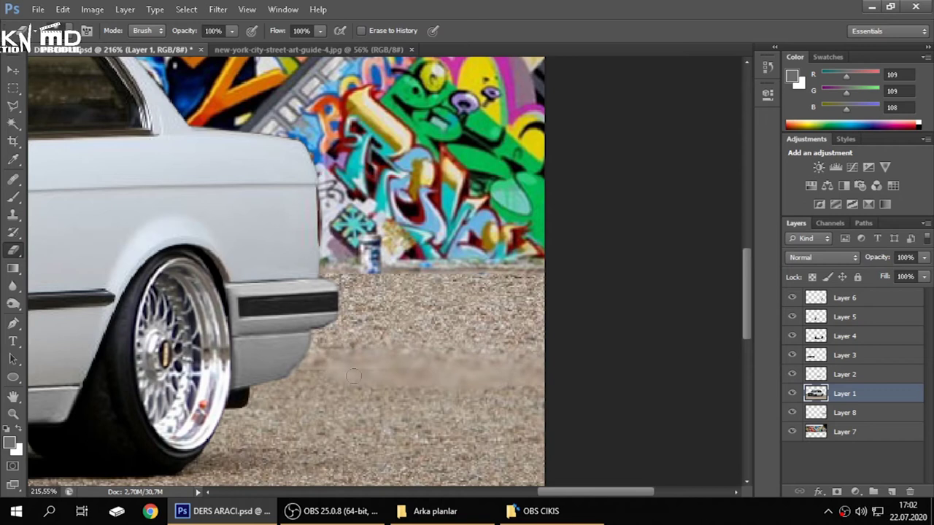
{"action": "scroll", "coordinate": [569, 375], "scroll_direction": "down", "scroll_amount": 3}
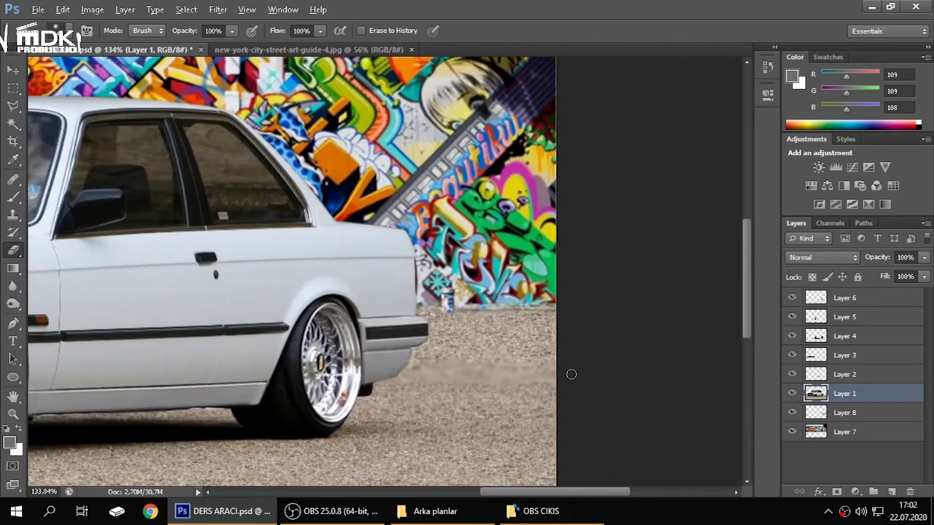
{"action": "scroll", "coordinate": [496, 383], "scroll_direction": "up", "scroll_amount": 3}
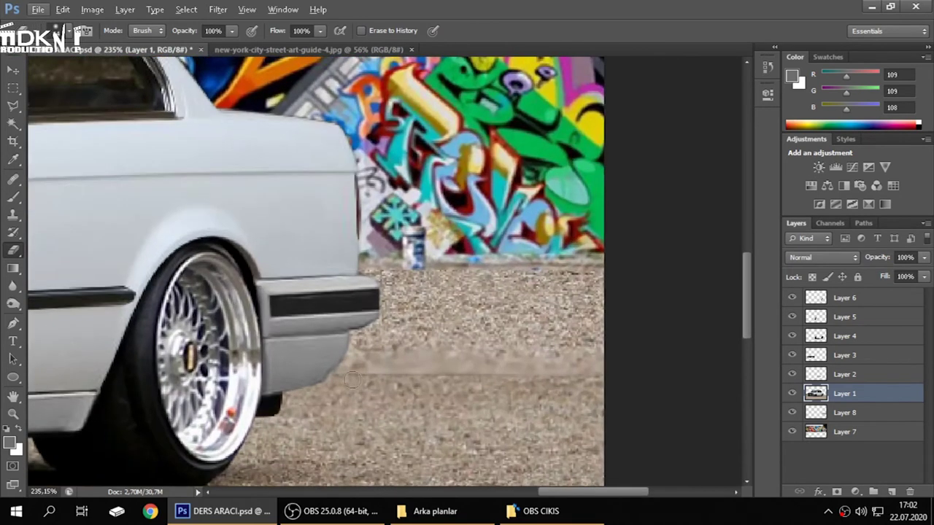
{"action": "left_click_drag", "start_coordinate": [352, 381], "coordinate": [630, 378]}
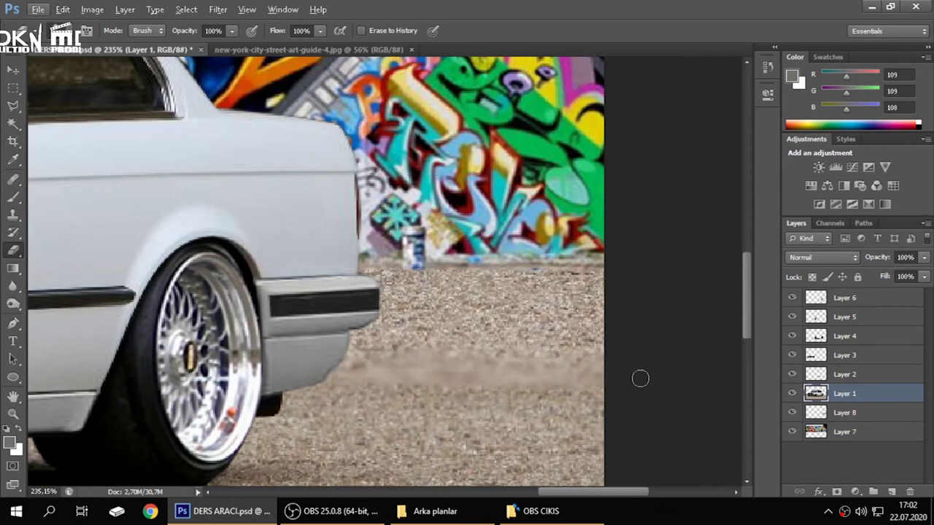
{"action": "scroll", "coordinate": [630, 378], "scroll_direction": "down", "scroll_amount": 3}
{"action": "scroll", "coordinate": [648, 372], "scroll_direction": "down", "scroll_amount": 3}
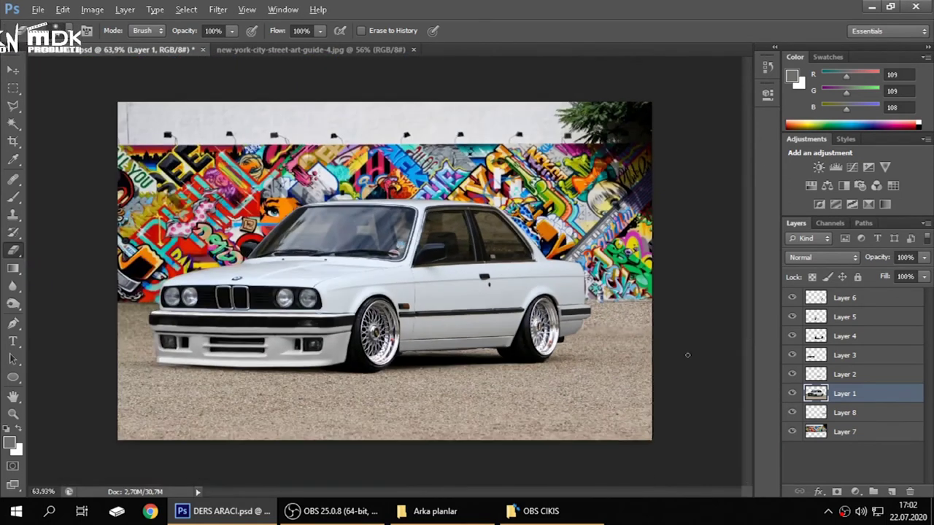
{"action": "scroll", "coordinate": [682, 356], "scroll_direction": "down", "scroll_amount": 1}
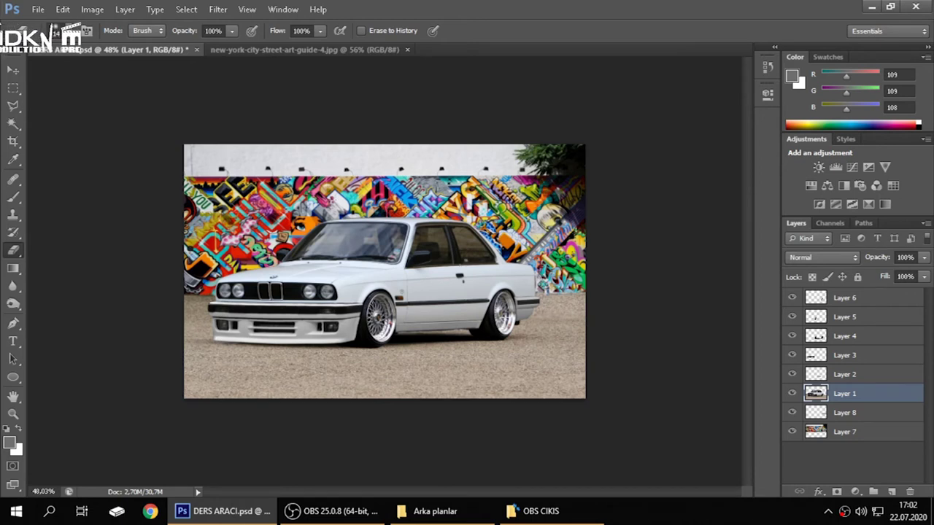
- Apply Auto Contrast to Layer 7, the graffiti wall layer
{"action": "left_click", "coordinate": [13, 106]}
{"action": "scroll", "coordinate": [538, 212], "scroll_direction": "down", "scroll_amount": 1}
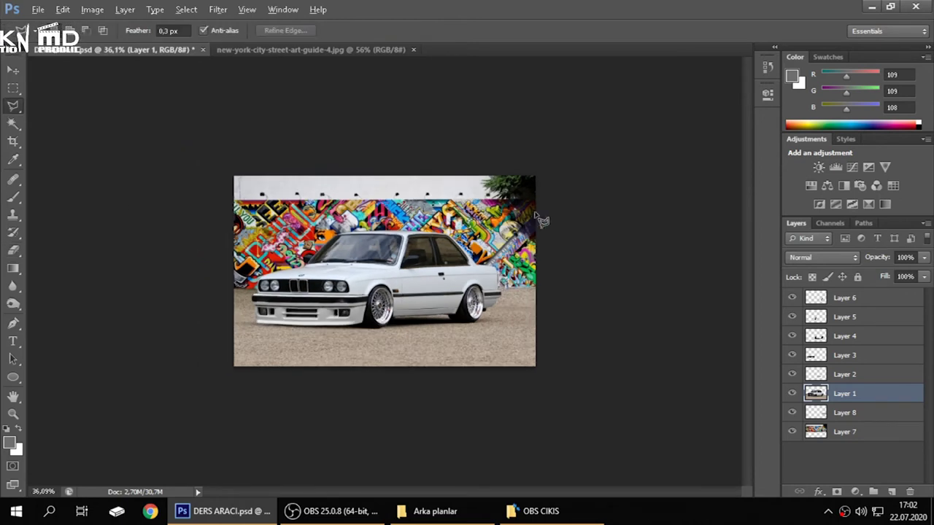
{"action": "scroll", "coordinate": [538, 212], "scroll_direction": "up", "scroll_amount": 1}
{"action": "scroll", "coordinate": [392, 195], "scroll_direction": "up", "scroll_amount": 1}
{"action": "left_click", "coordinate": [62, 9]}
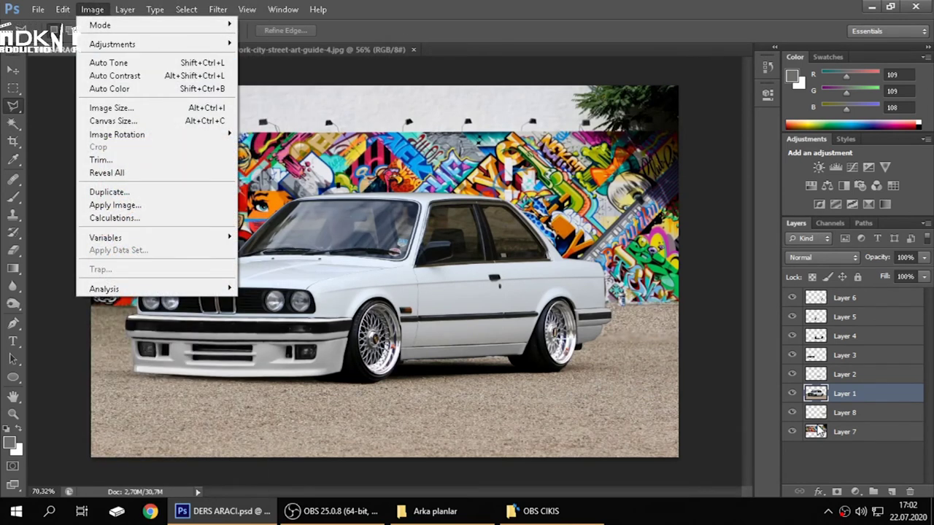
{"action": "left_click", "coordinate": [843, 434]}
{"action": "left_click", "coordinate": [94, 9]}
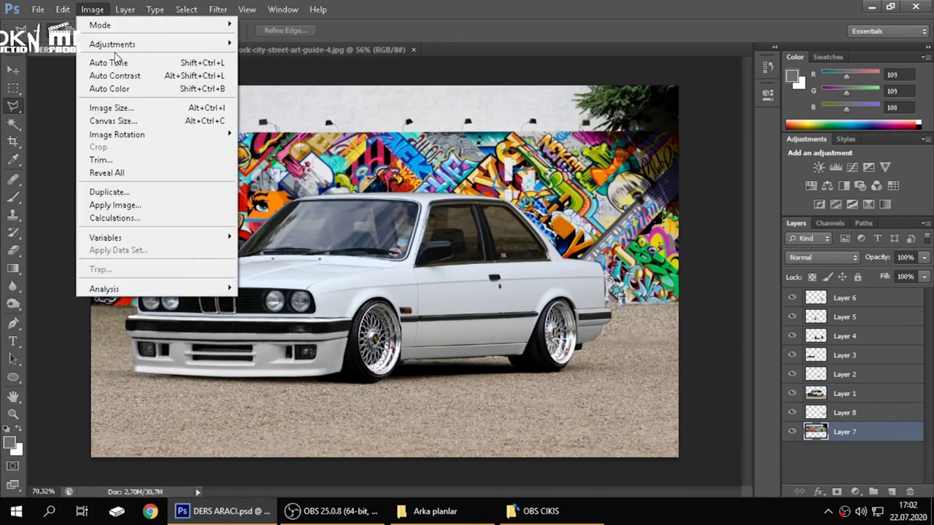
{"action": "left_click", "coordinate": [115, 63]}
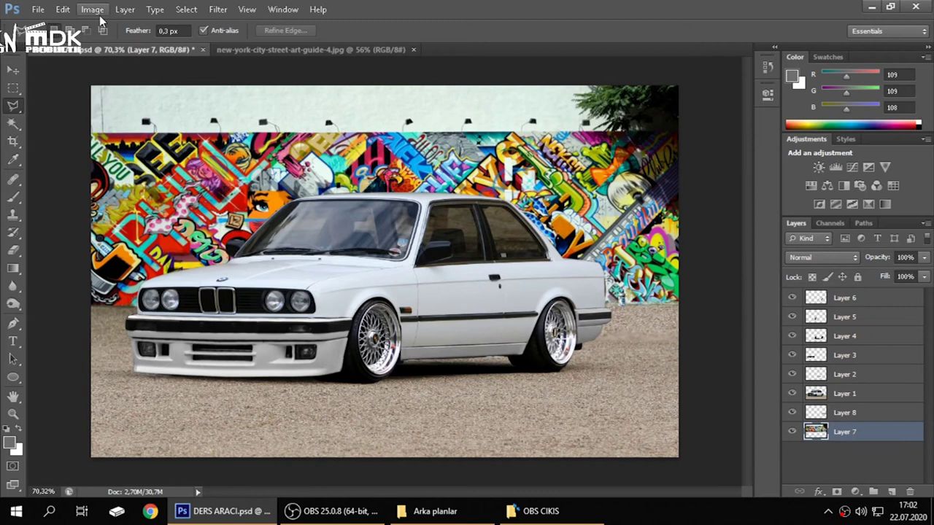
{"action": "left_click", "coordinate": [92, 9]}
{"action": "left_click", "coordinate": [113, 79]}
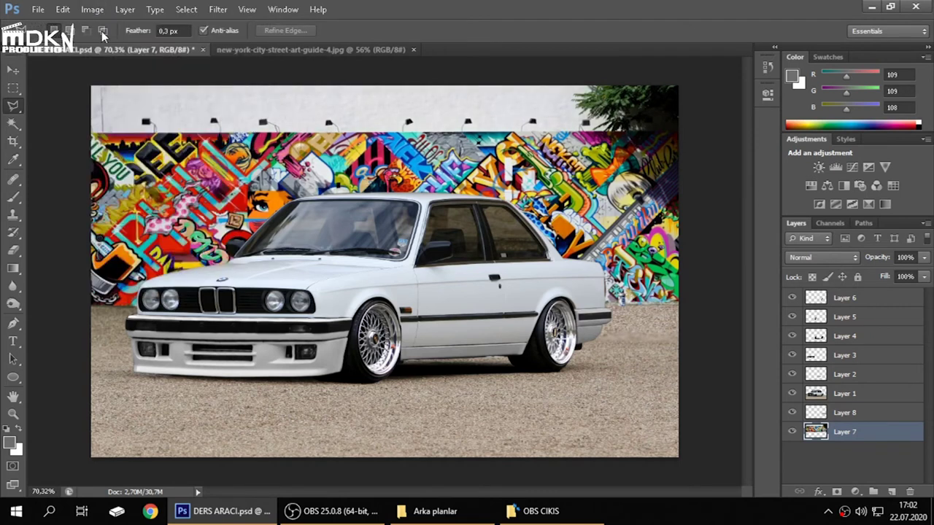
{"action": "left_click", "coordinate": [92, 9]}
{"action": "left_click", "coordinate": [109, 79]}
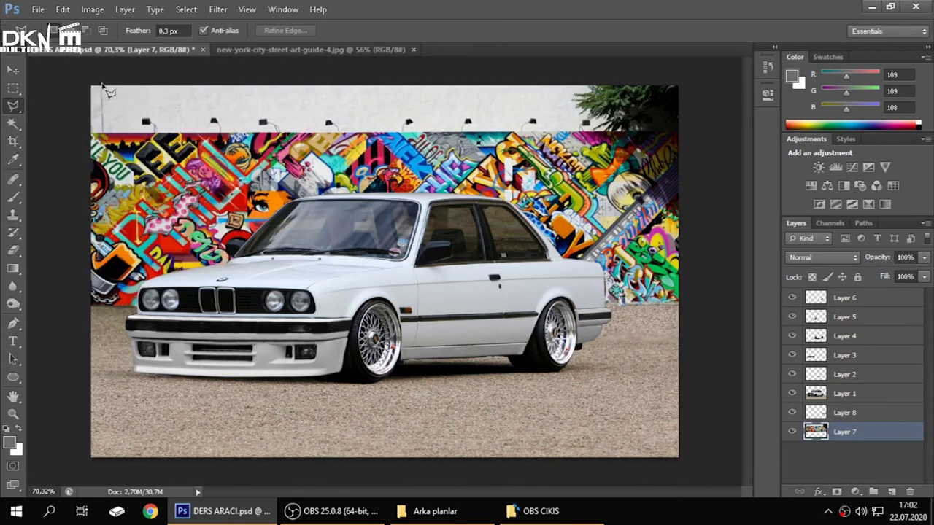
- Zoom in close on the car's rear side window
{"action": "key", "text": "ctrl+minus"}
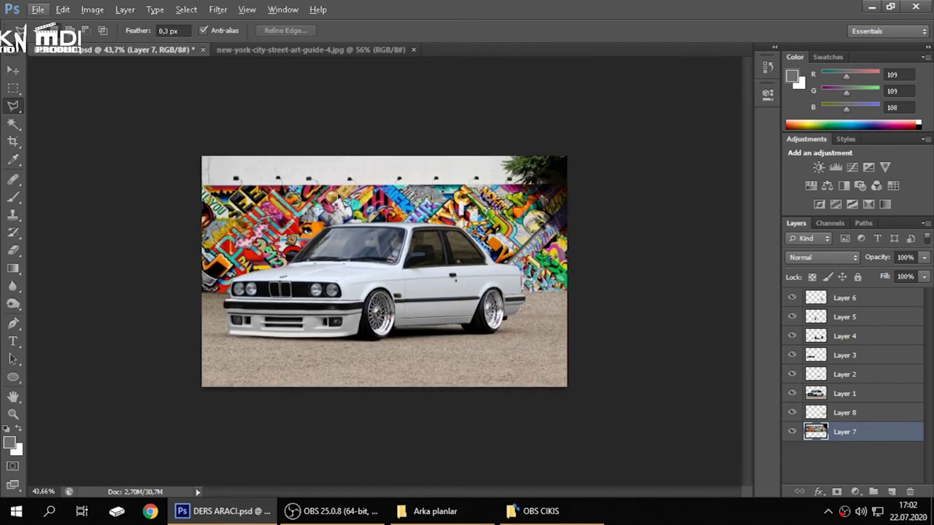
{"action": "scroll", "coordinate": [432, 253], "scroll_direction": "up", "scroll_amount": 3}
{"action": "scroll", "coordinate": [432, 254], "scroll_direction": "up", "scroll_amount": 2}
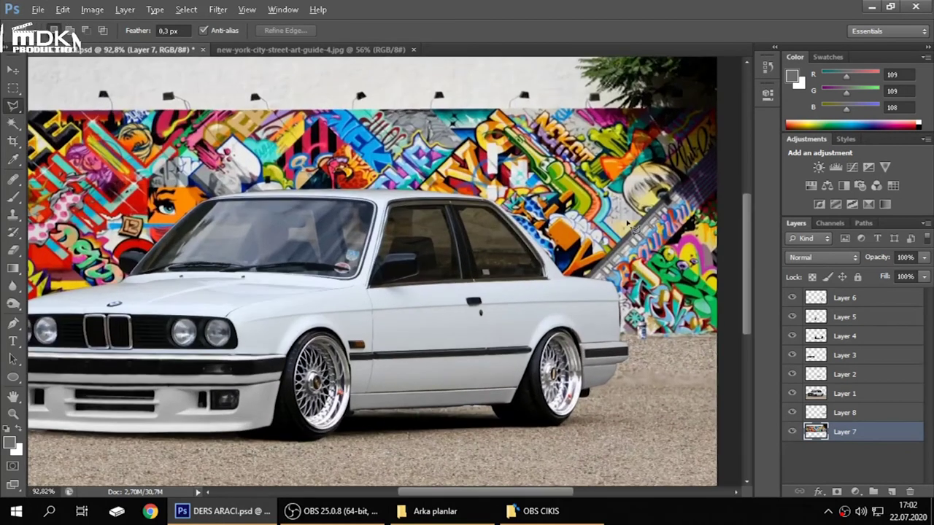
{"action": "scroll", "coordinate": [464, 302], "scroll_direction": "down", "scroll_amount": 2}
{"action": "scroll", "coordinate": [464, 302], "scroll_direction": "up", "scroll_amount": 1}
{"action": "scroll", "coordinate": [464, 302], "scroll_direction": "up", "scroll_amount": 2}
{"action": "scroll", "coordinate": [464, 302], "scroll_direction": "up", "scroll_amount": 2}
{"action": "scroll", "coordinate": [461, 299], "scroll_direction": "up", "scroll_amount": 2}
{"action": "scroll", "coordinate": [464, 302], "scroll_direction": "up", "scroll_amount": 1}
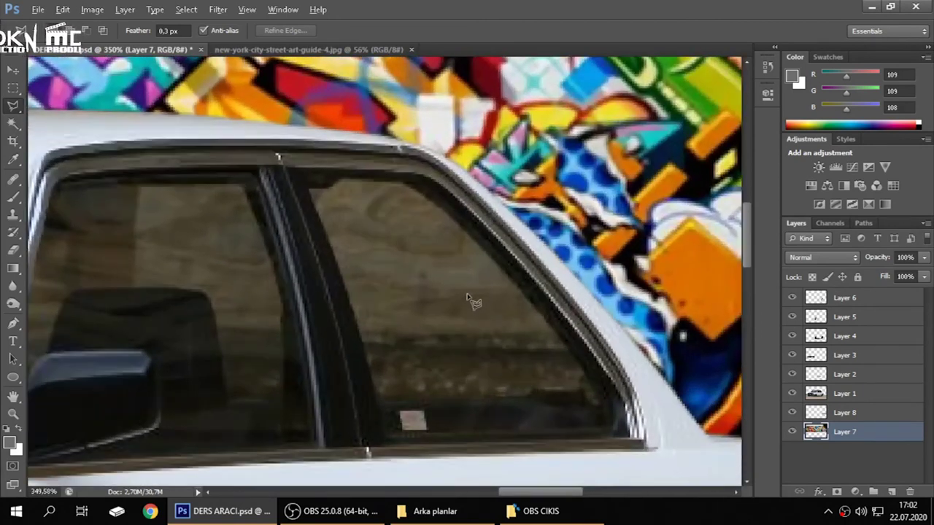
{"action": "scroll", "coordinate": [472, 302], "scroll_direction": "up", "scroll_amount": 1}
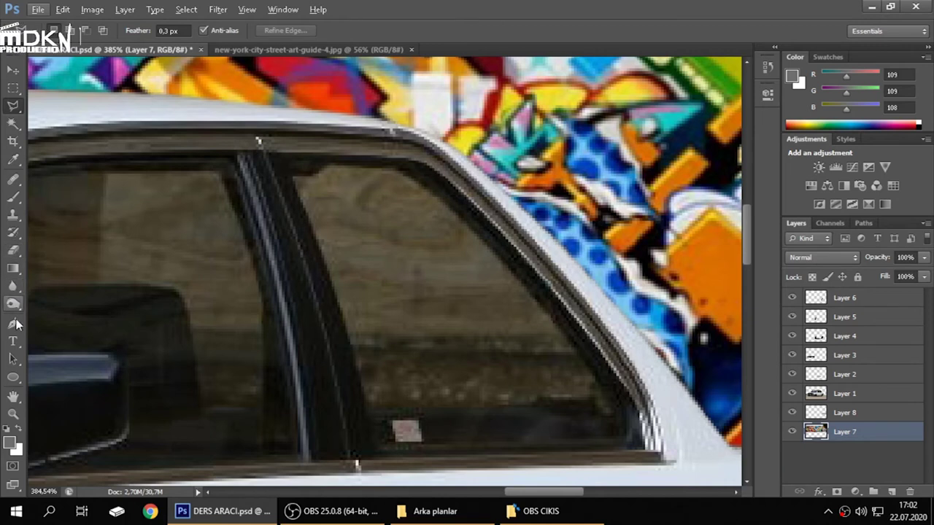
- Trace the rear side window with the Pen tool and convert the path to a selection
{"action": "left_click", "coordinate": [13, 324]}
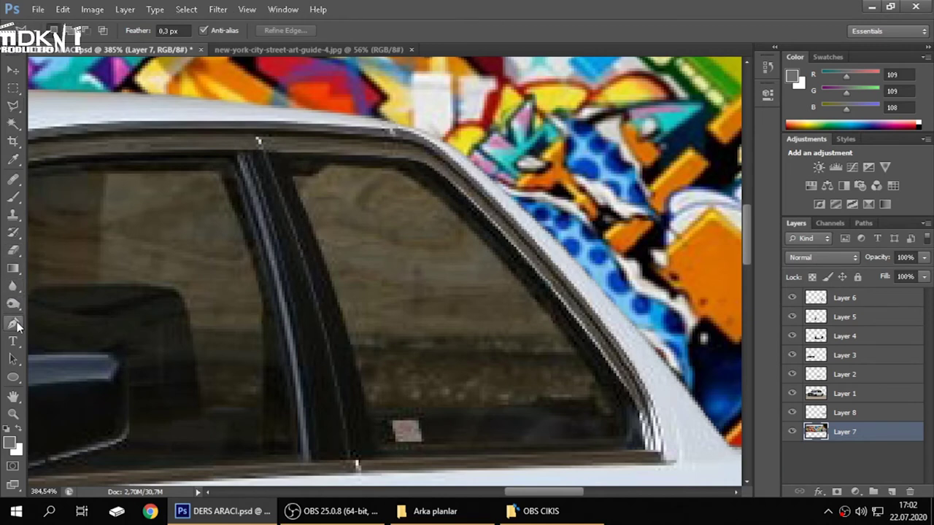
{"action": "left_click", "coordinate": [368, 409]}
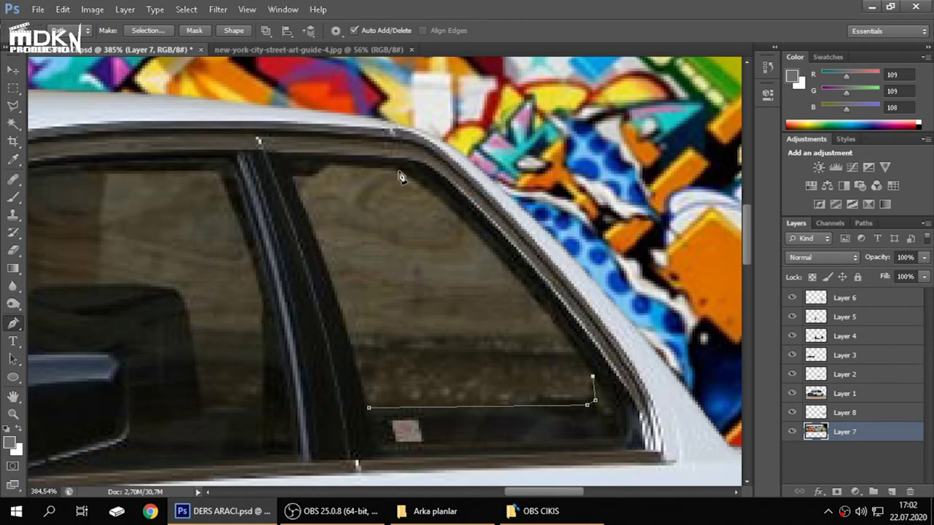
{"action": "left_click_drag", "start_coordinate": [494, 275], "coordinate": [480, 238]}
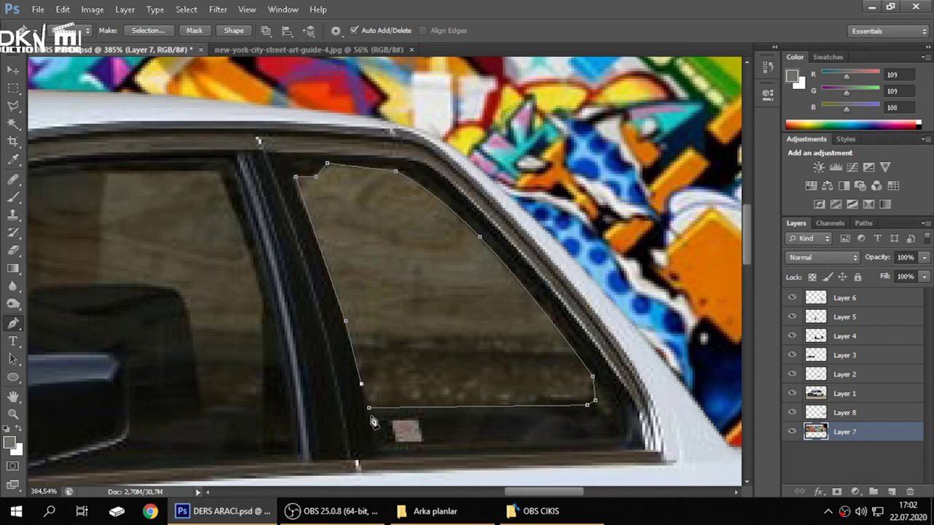
{"action": "right_click", "coordinate": [367, 212]}
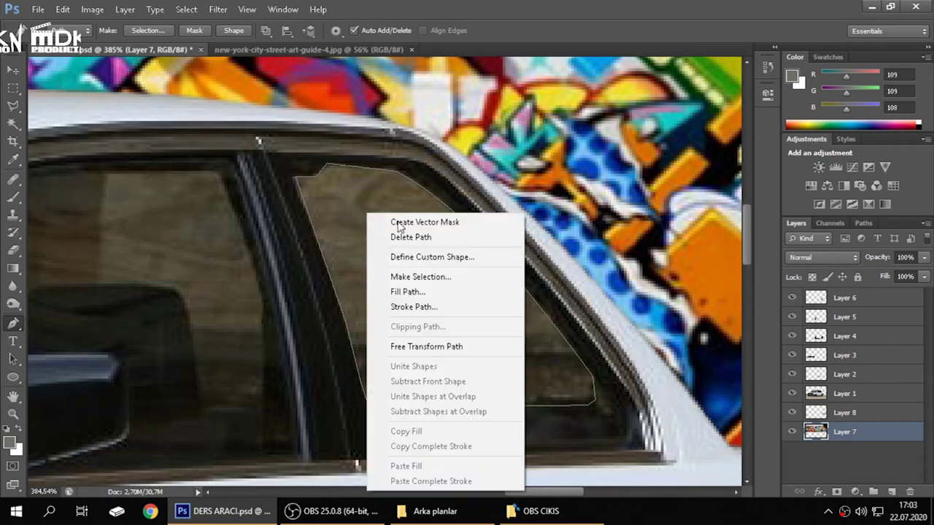
{"action": "left_click", "coordinate": [422, 274]}
{"action": "left_click", "coordinate": [536, 147]}
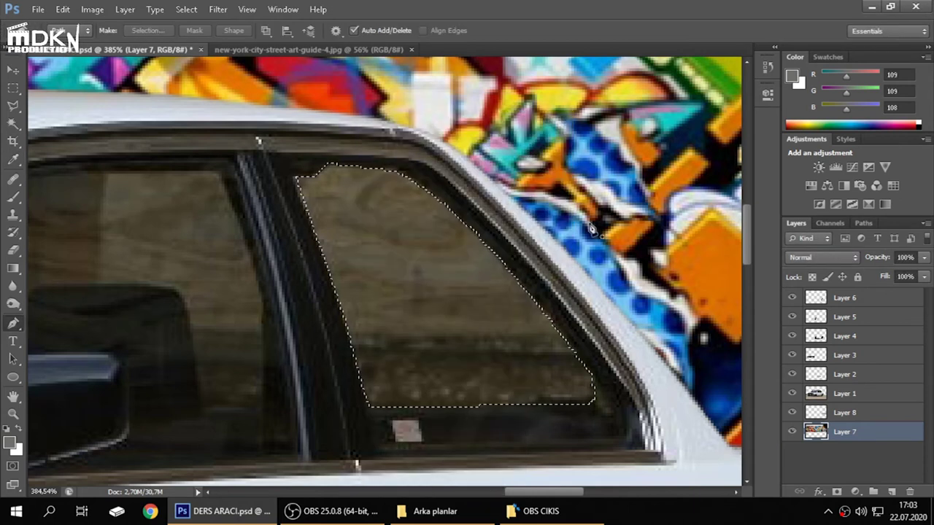
- Delete the rear window glass from Layer 1 and return to the Lasso
{"action": "left_click", "coordinate": [869, 394]}
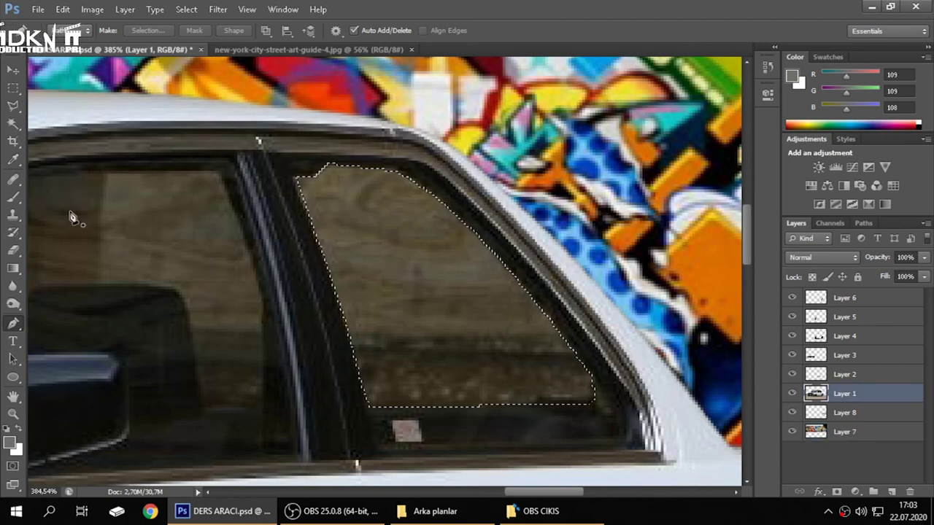
{"action": "key", "text": "Delete"}
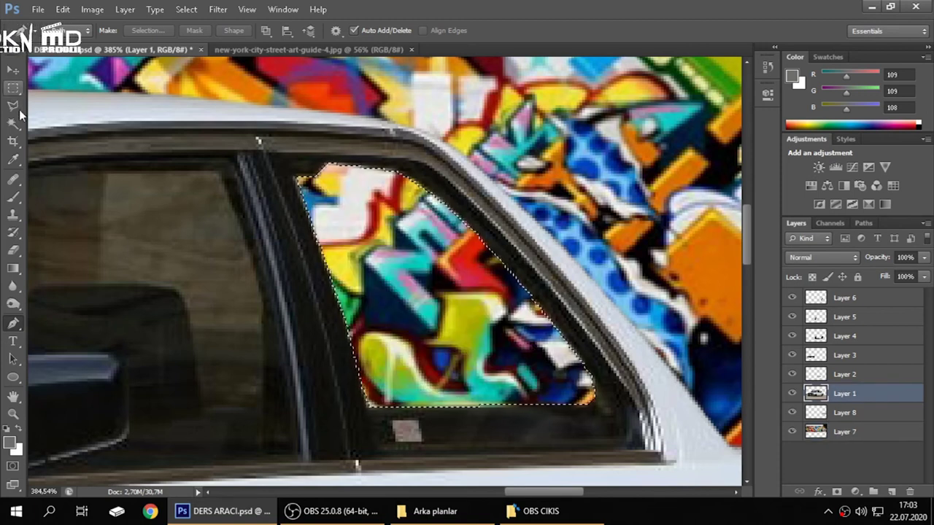
{"action": "left_click", "coordinate": [13, 105]}
{"action": "right_click", "coordinate": [162, 128]}
- Polygonal-lasso the front side window around the seat headrest, delete it, and deselect
{"action": "left_click", "coordinate": [183, 134]}
{"action": "scroll", "coordinate": [452, 235], "scroll_direction": "down", "scroll_amount": 3}
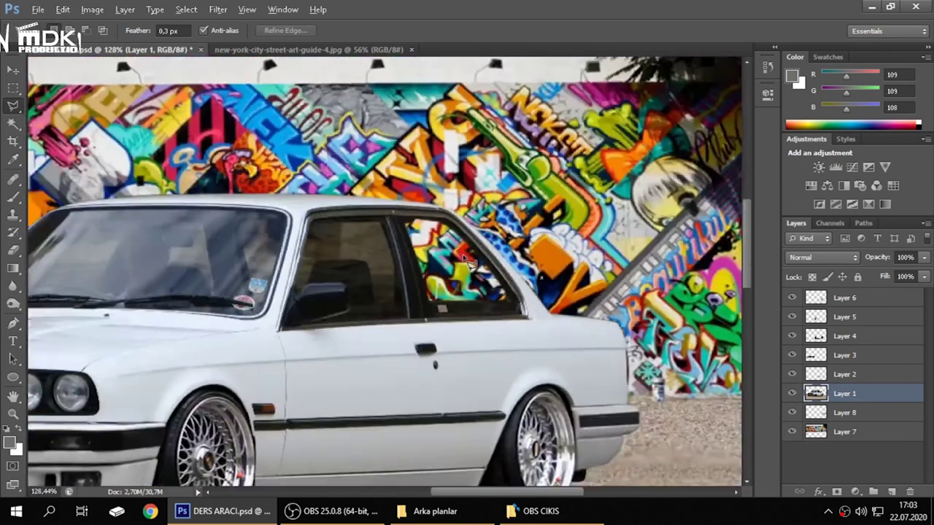
{"action": "scroll", "coordinate": [453, 235], "scroll_direction": "down", "scroll_amount": 2}
{"action": "scroll", "coordinate": [467, 251], "scroll_direction": "up", "scroll_amount": 2}
{"action": "scroll", "coordinate": [467, 250], "scroll_direction": "up", "scroll_amount": 2}
{"action": "scroll", "coordinate": [467, 250], "scroll_direction": "up", "scroll_amount": 2}
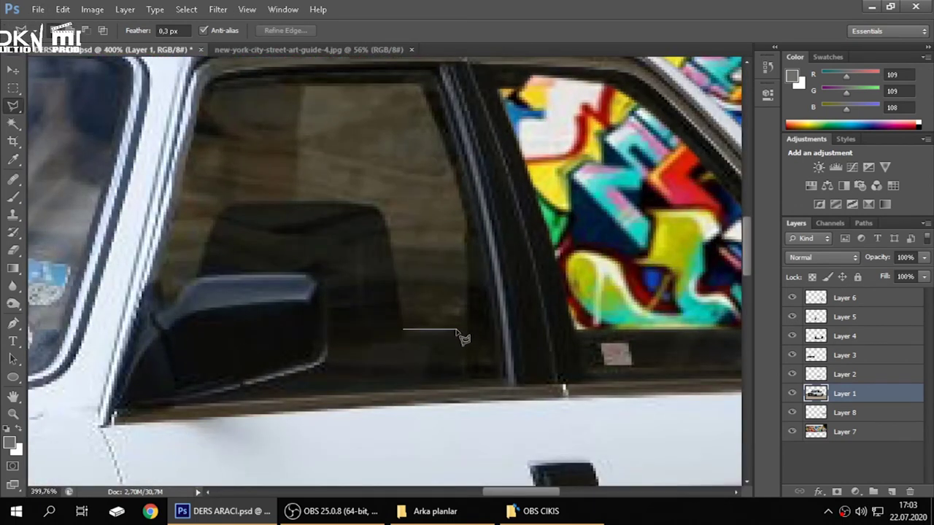
{"action": "left_click", "coordinate": [468, 222]}
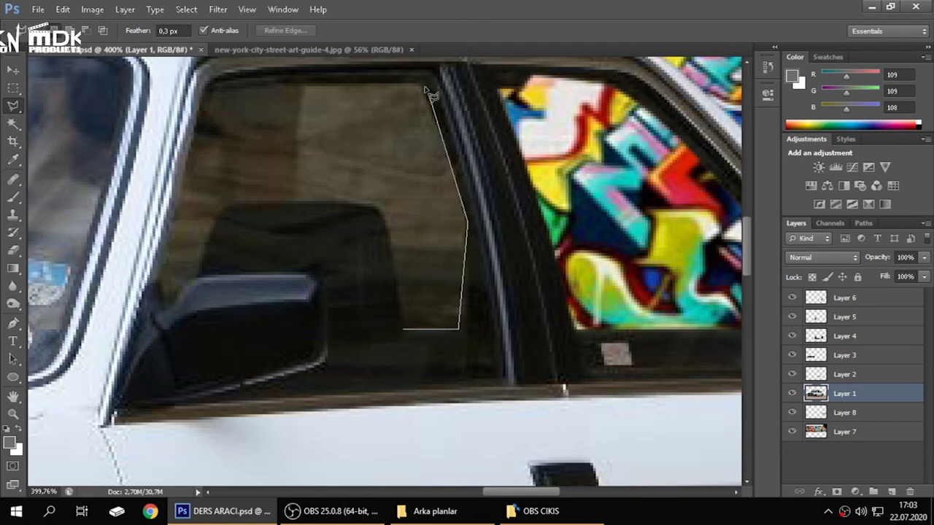
{"action": "left_click", "coordinate": [422, 83]}
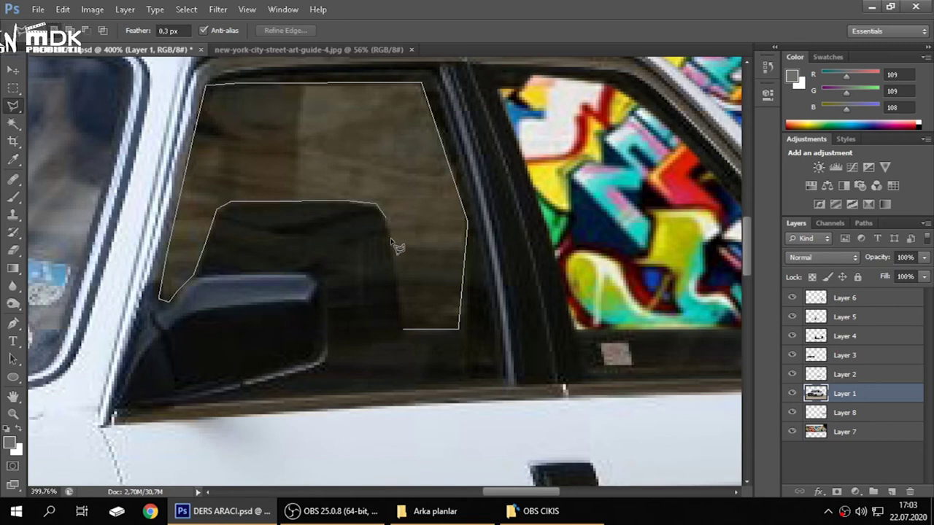
{"action": "left_click", "coordinate": [405, 331]}
{"action": "key", "text": "Delete"}
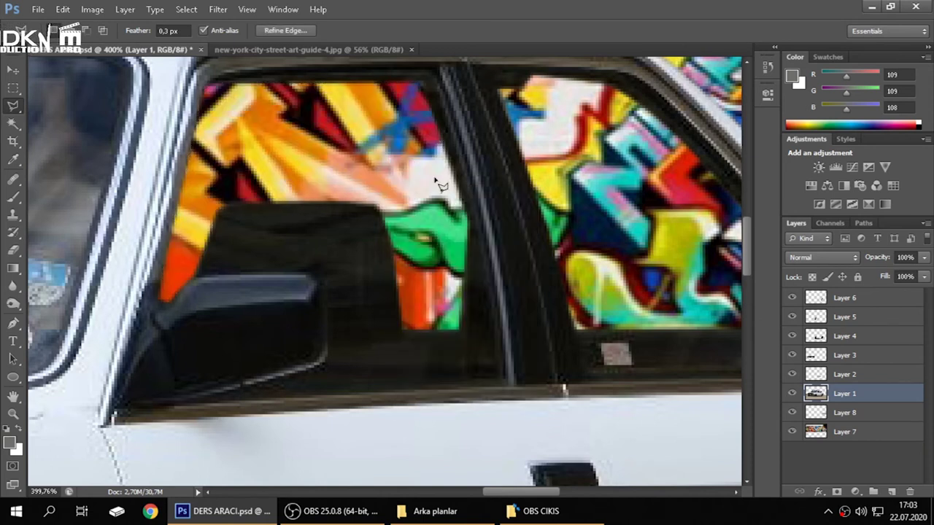
{"action": "key", "text": "ctrl+d"}
{"action": "scroll", "coordinate": [511, 256], "scroll_direction": "down", "scroll_amount": 5}
{"action": "scroll", "coordinate": [518, 259], "scroll_direction": "down", "scroll_amount": 2}
- Delete a windshield strip along the front pillar around the blue sticker, then deselect
{"action": "scroll", "coordinate": [314, 234], "scroll_direction": "up", "scroll_amount": 3}
{"action": "scroll", "coordinate": [475, 222], "scroll_direction": "up", "scroll_amount": 3}
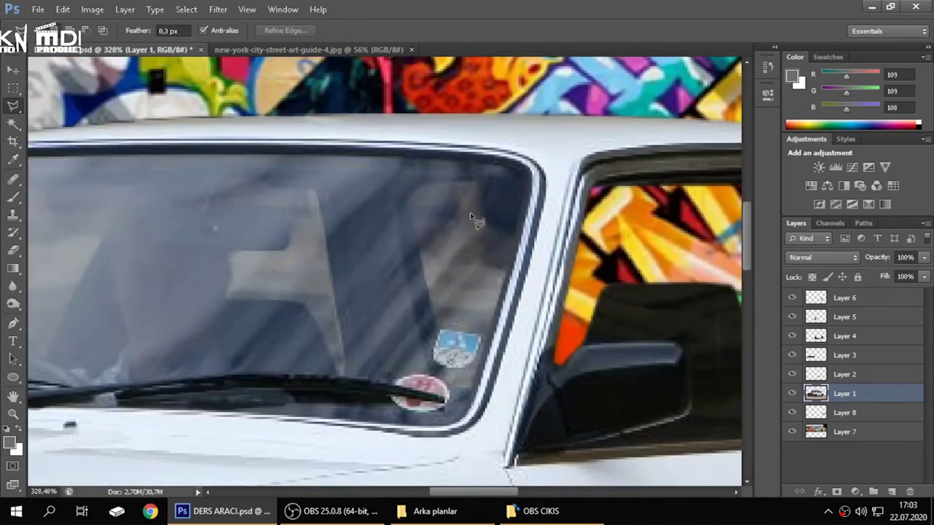
{"action": "scroll", "coordinate": [474, 222], "scroll_direction": "up", "scroll_amount": 1}
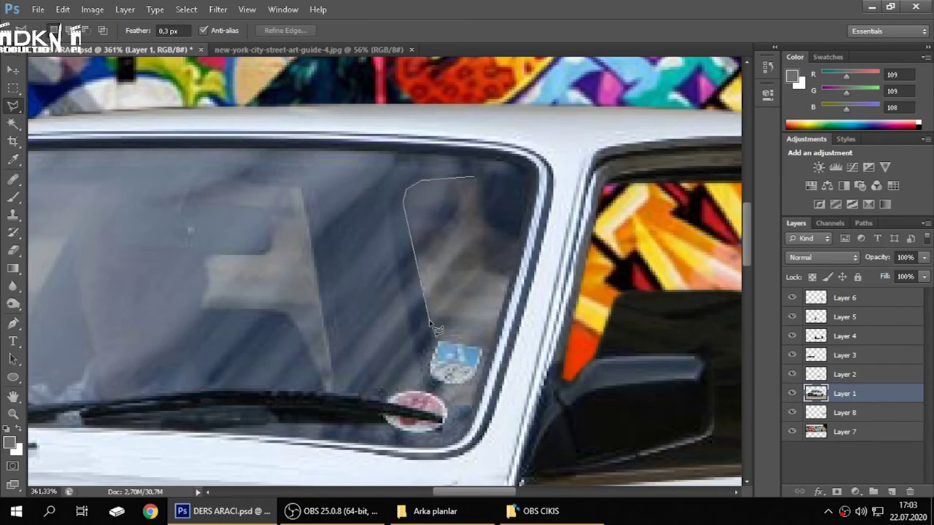
{"action": "left_click", "coordinate": [457, 340]}
{"action": "left_click", "coordinate": [479, 353]}
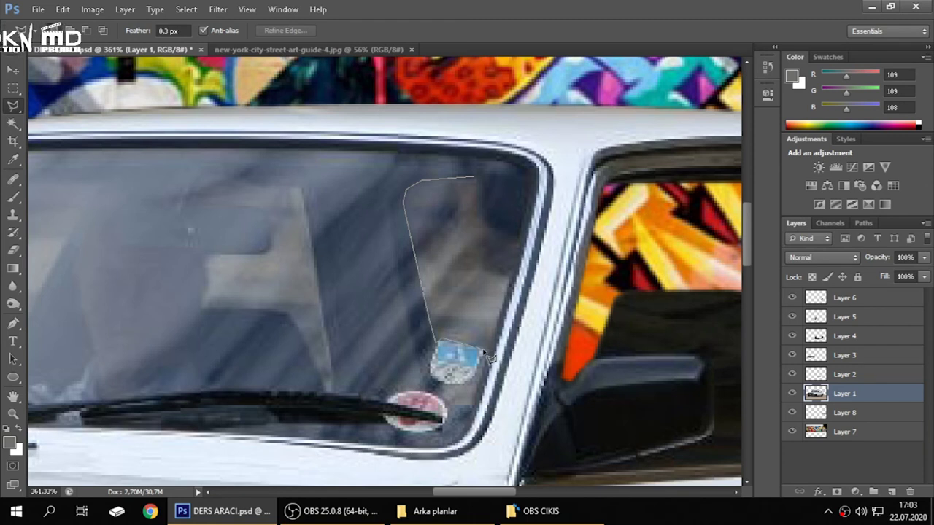
{"action": "left_click", "coordinate": [459, 404]}
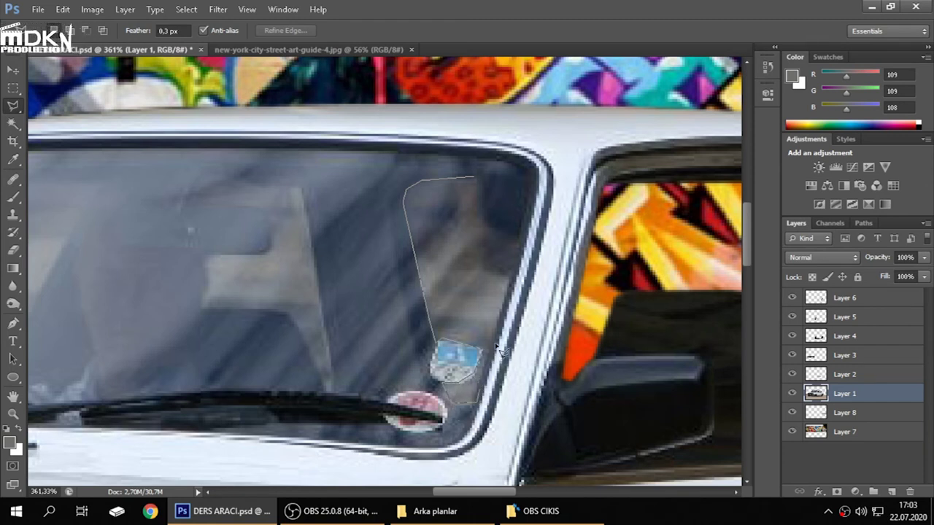
{"action": "left_click", "coordinate": [527, 178]}
{"action": "left_click", "coordinate": [475, 178]}
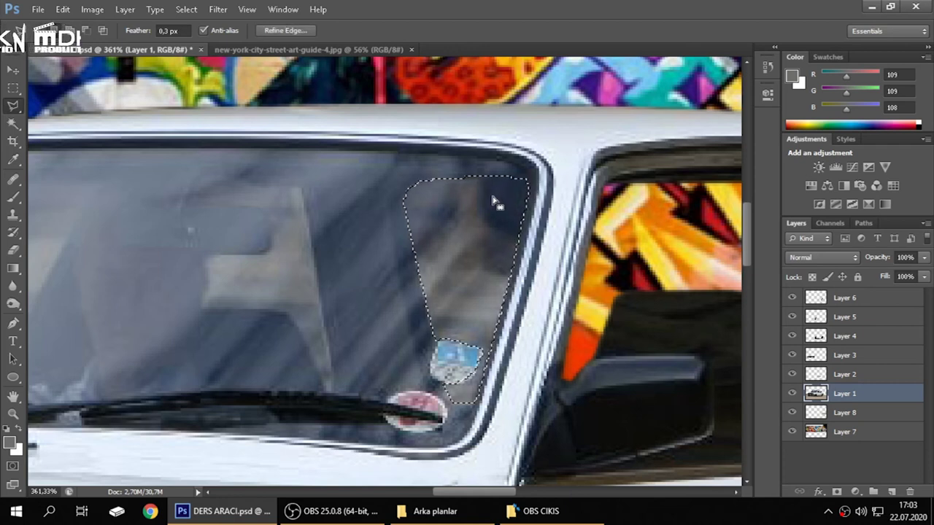
{"action": "key", "text": "Delete"}
{"action": "right_click", "coordinate": [421, 195]}
{"action": "left_click", "coordinate": [429, 202]}
{"action": "scroll", "coordinate": [496, 296], "scroll_direction": "down", "scroll_amount": 3}
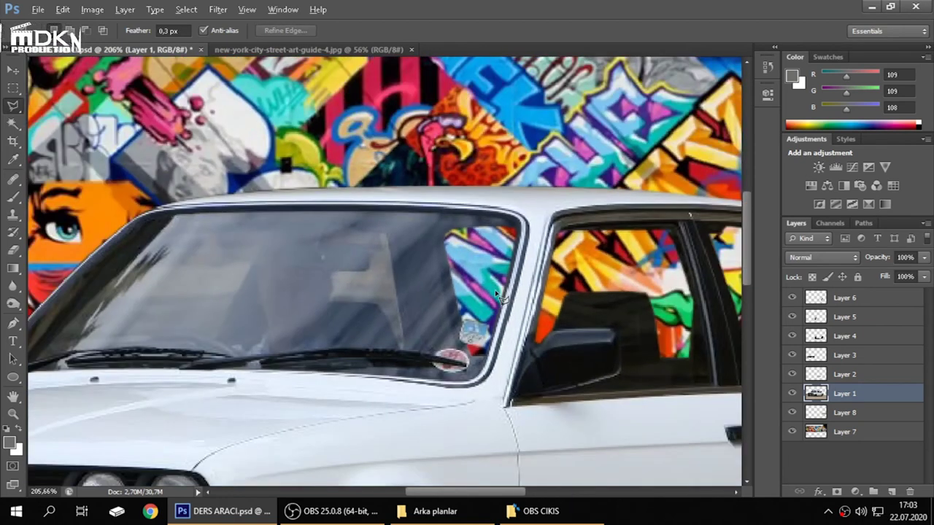
{"action": "scroll", "coordinate": [496, 295], "scroll_direction": "down", "scroll_amount": 3}
{"action": "scroll", "coordinate": [496, 296], "scroll_direction": "down", "scroll_amount": 1}
- Outline the central windshield patch beside the headrest with the Polygonal Lasso
{"action": "scroll", "coordinate": [541, 292], "scroll_direction": "down", "scroll_amount": 1}
{"action": "scroll", "coordinate": [590, 295], "scroll_direction": "up", "scroll_amount": 1}
{"action": "scroll", "coordinate": [589, 295], "scroll_direction": "up", "scroll_amount": 2}
{"action": "scroll", "coordinate": [715, 303], "scroll_direction": "up", "scroll_amount": 2}
{"action": "scroll", "coordinate": [278, 264], "scroll_direction": "down", "scroll_amount": 1}
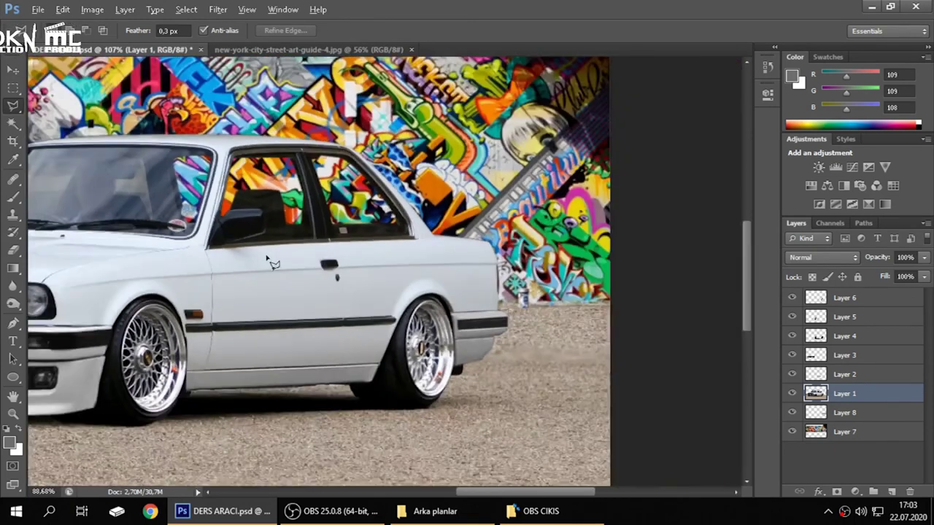
{"action": "scroll", "coordinate": [278, 263], "scroll_direction": "down", "scroll_amount": 1}
{"action": "scroll", "coordinate": [302, 213], "scroll_direction": "up", "scroll_amount": 2}
{"action": "scroll", "coordinate": [494, 232], "scroll_direction": "up", "scroll_amount": 1}
{"action": "scroll", "coordinate": [494, 232], "scroll_direction": "up", "scroll_amount": 2}
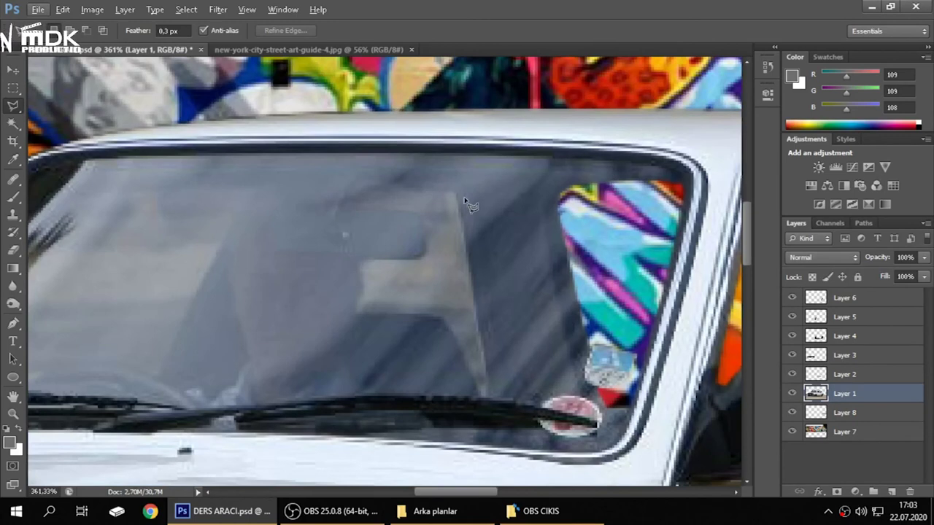
{"action": "left_click", "coordinate": [455, 193]}
{"action": "left_click", "coordinate": [487, 394]}
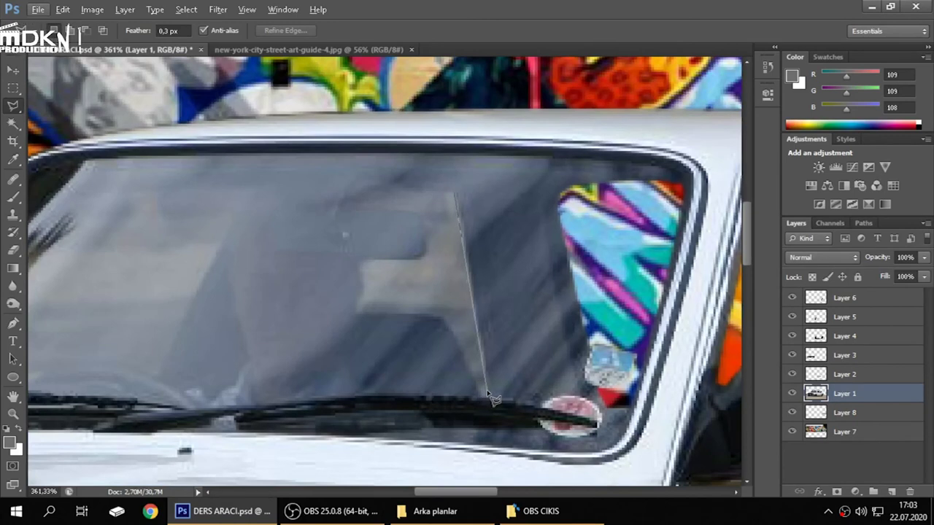
{"action": "left_click", "coordinate": [448, 321]}
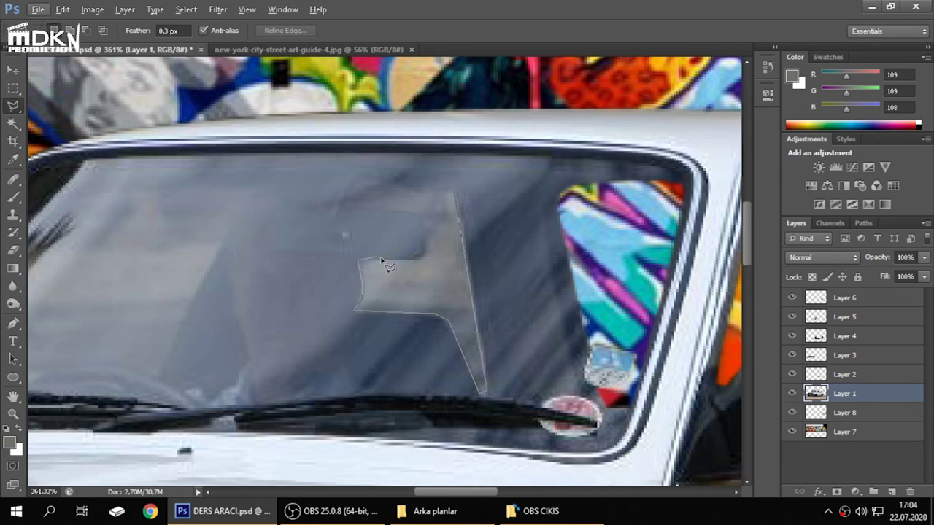
{"action": "left_click", "coordinate": [426, 256]}
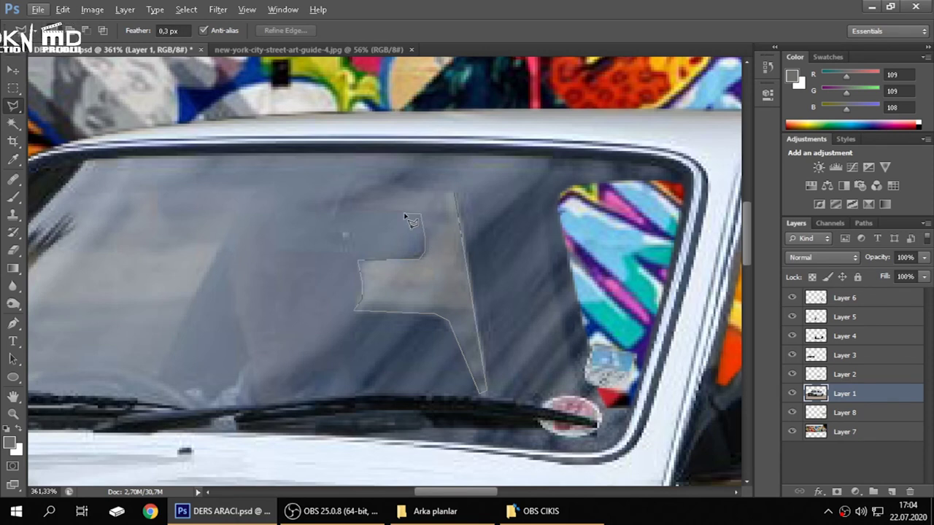
{"action": "left_click", "coordinate": [349, 208]}
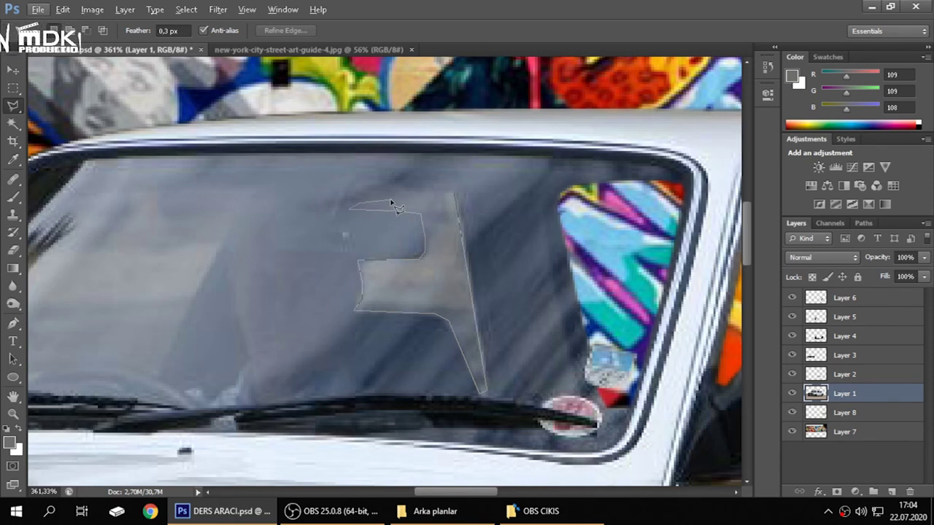
{"action": "left_click", "coordinate": [455, 193]}
- Delete the outlined windshield patch to reveal the graffiti, then deselect
{"action": "scroll", "coordinate": [467, 212], "scroll_direction": "down", "scroll_amount": 5}
{"action": "scroll", "coordinate": [513, 231], "scroll_direction": "down", "scroll_amount": 1}
{"action": "scroll", "coordinate": [513, 231], "scroll_direction": "down", "scroll_amount": 1}
{"action": "scroll", "coordinate": [515, 219], "scroll_direction": "up", "scroll_amount": 4}
{"action": "key", "text": "Delete"}
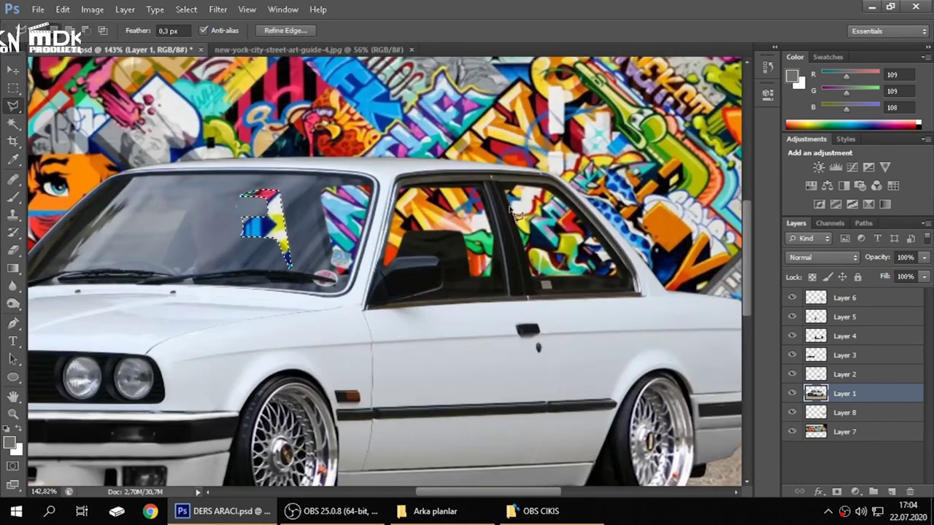
{"action": "right_click", "coordinate": [447, 187]}
{"action": "left_click", "coordinate": [461, 191]}
{"action": "scroll", "coordinate": [461, 263], "scroll_direction": "down", "scroll_amount": 3}
{"action": "scroll", "coordinate": [461, 267], "scroll_direction": "down", "scroll_amount": 1}
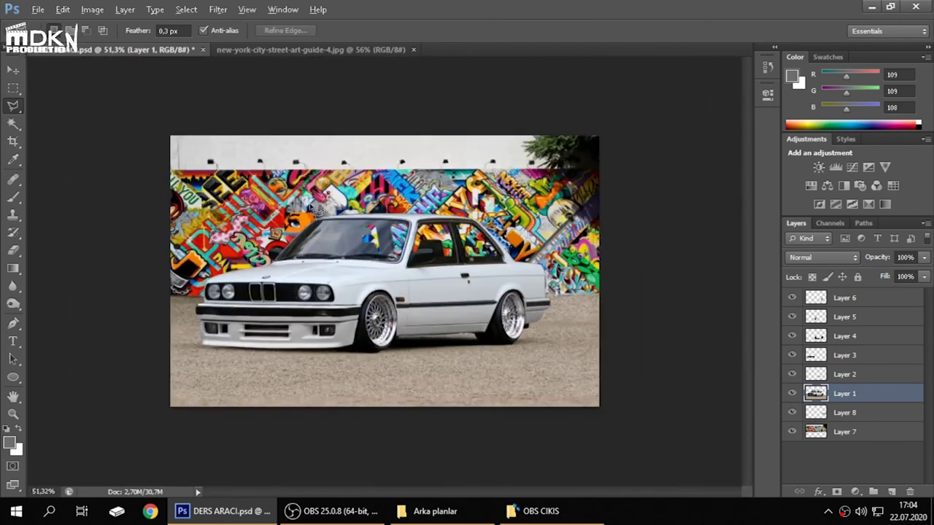
- Trace a Polygonal Lasso selection around the left windshield glass down to the wiper
{"action": "scroll", "coordinate": [380, 263], "scroll_direction": "up", "scroll_amount": 2}
{"action": "scroll", "coordinate": [295, 261], "scroll_direction": "up", "scroll_amount": 3}
{"action": "scroll", "coordinate": [295, 260], "scroll_direction": "down", "scroll_amount": 3}
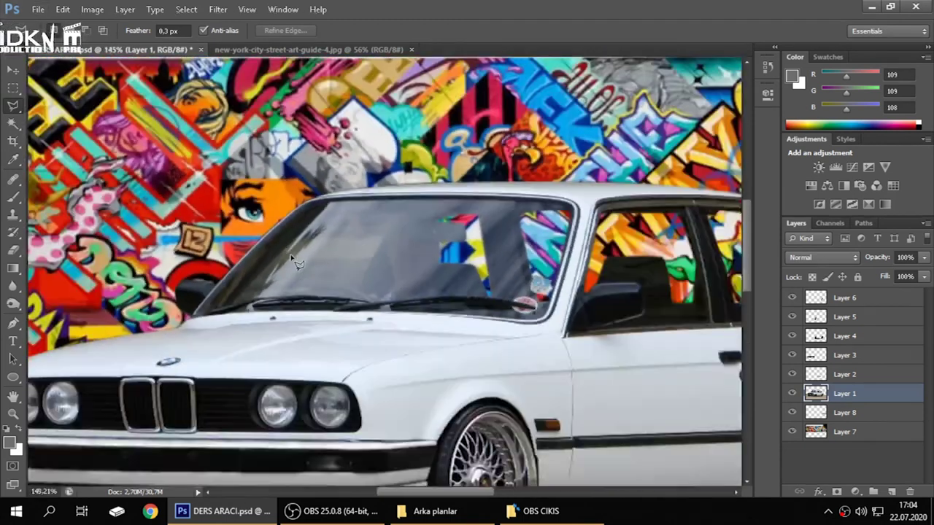
{"action": "scroll", "coordinate": [325, 276], "scroll_direction": "up", "scroll_amount": 2}
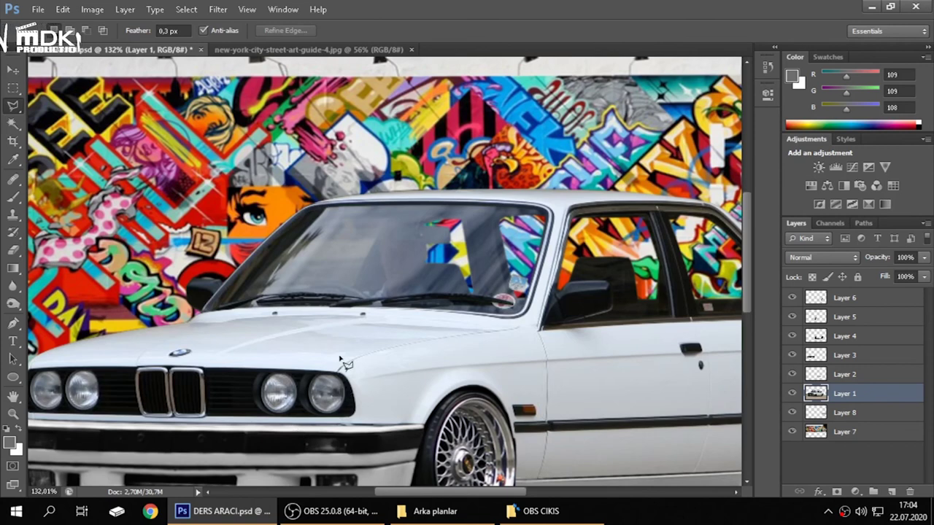
{"action": "scroll", "coordinate": [346, 348], "scroll_direction": "down", "scroll_amount": 2}
{"action": "scroll", "coordinate": [347, 343], "scroll_direction": "up", "scroll_amount": 2}
{"action": "scroll", "coordinate": [372, 292], "scroll_direction": "up", "scroll_amount": 2}
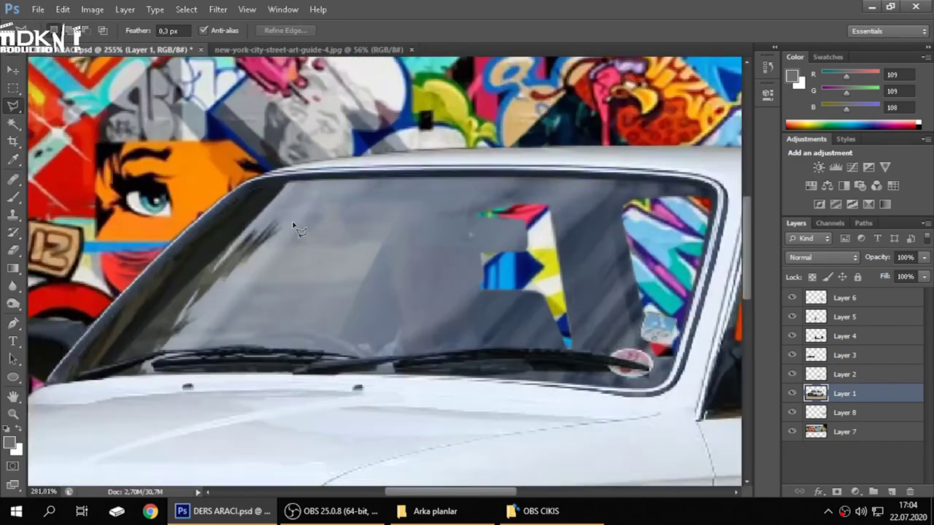
{"action": "scroll", "coordinate": [395, 260], "scroll_direction": "up", "scroll_amount": 2}
{"action": "left_click", "coordinate": [473, 189]}
{"action": "left_click", "coordinate": [372, 399]}
{"action": "left_click", "coordinate": [333, 385]}
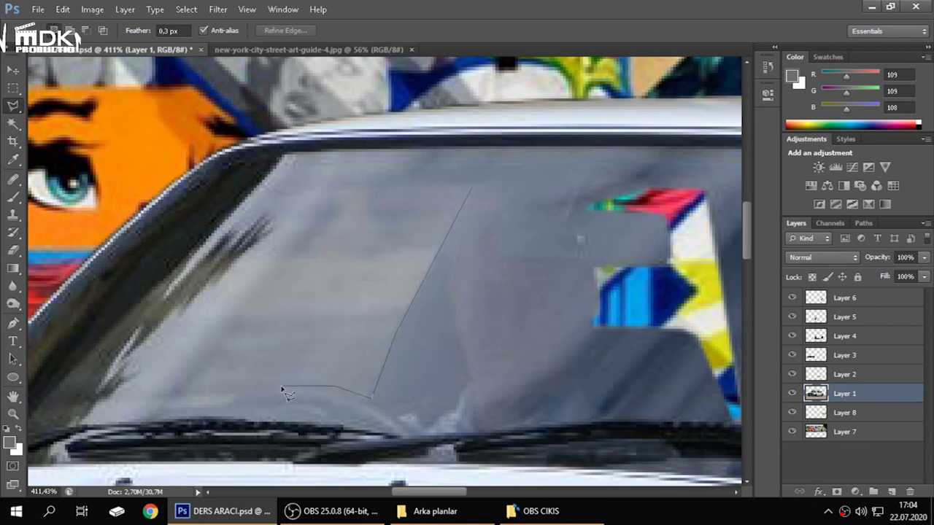
{"action": "left_click", "coordinate": [170, 392]}
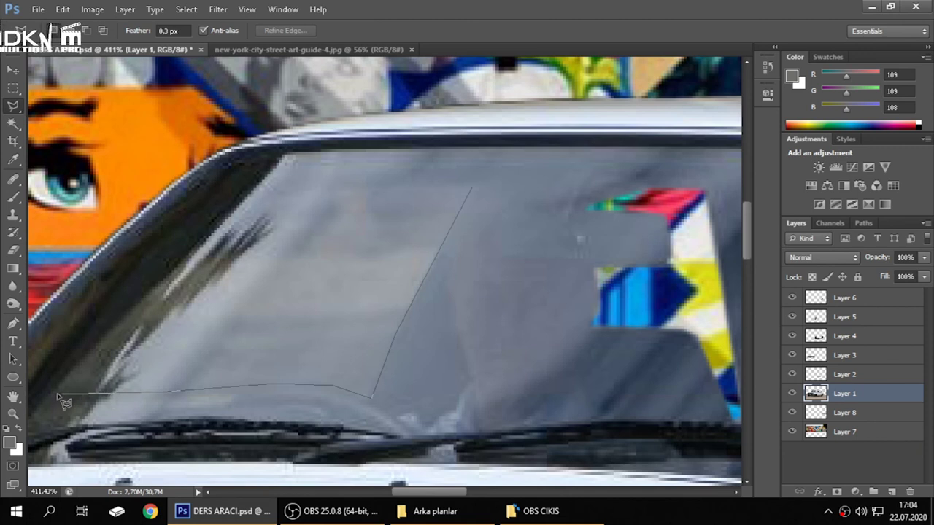
{"action": "left_click", "coordinate": [58, 392]}
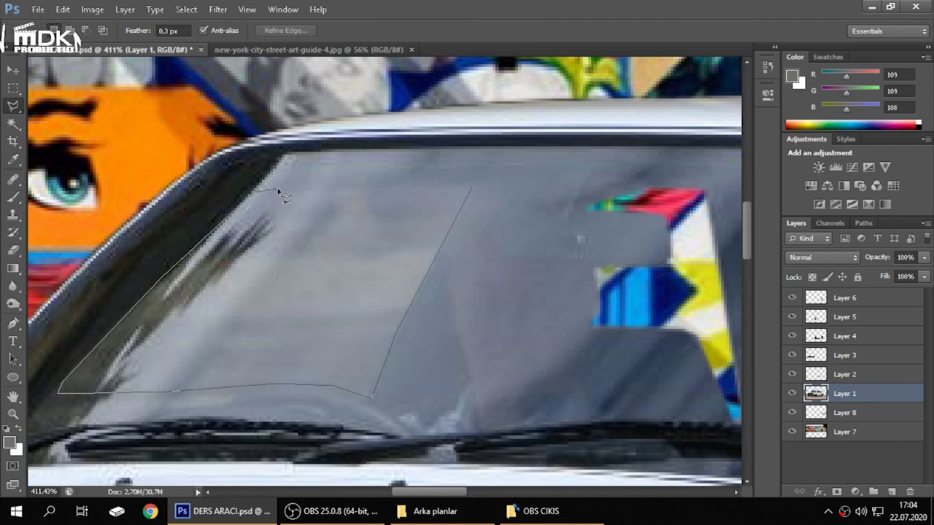
{"action": "left_click", "coordinate": [472, 189]}
- Clear the selected glass so the graffiti shows through, then deselect
{"action": "scroll", "coordinate": [474, 197], "scroll_direction": "down", "scroll_amount": 1}
{"action": "scroll", "coordinate": [478, 208], "scroll_direction": "down", "scroll_amount": 1}
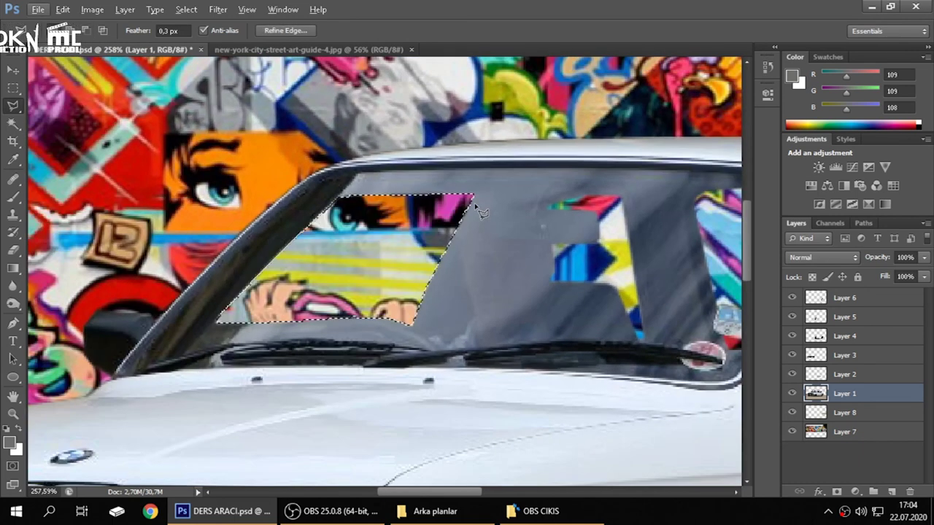
{"action": "right_click", "coordinate": [501, 214]}
{"action": "left_click", "coordinate": [515, 219]}
{"action": "scroll", "coordinate": [487, 250], "scroll_direction": "down", "scroll_amount": 5}
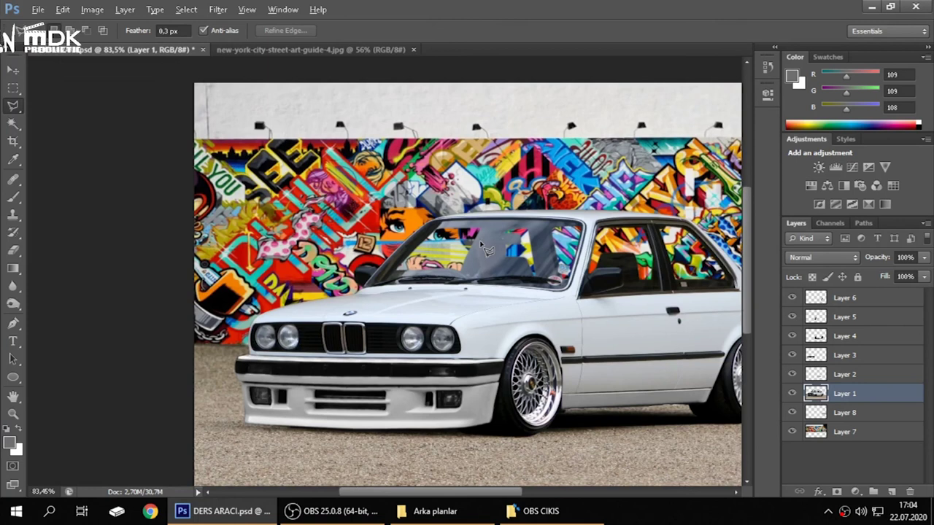
{"action": "key", "text": "alt"}
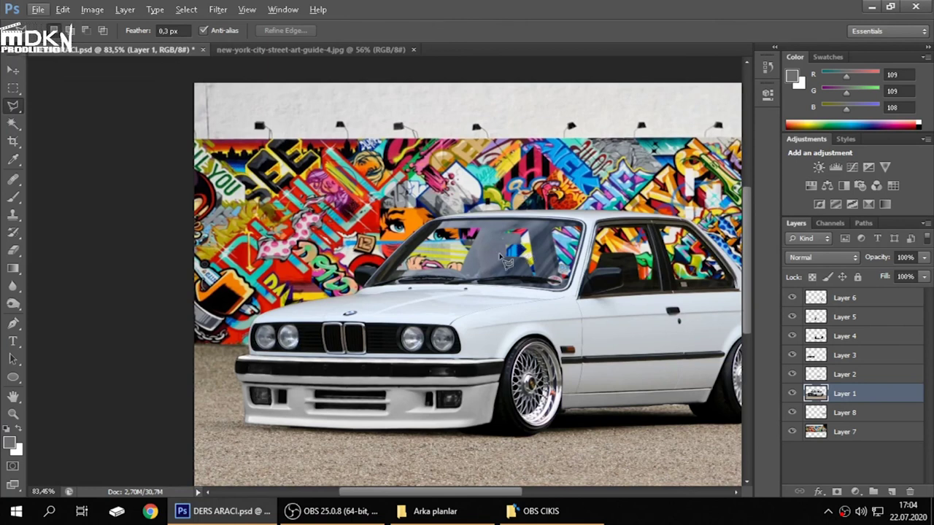
{"action": "scroll", "coordinate": [482, 252], "scroll_direction": "down", "scroll_amount": 1}
{"action": "scroll", "coordinate": [482, 252], "scroll_direction": "down", "scroll_amount": 2}
{"action": "key", "text": "alt"}
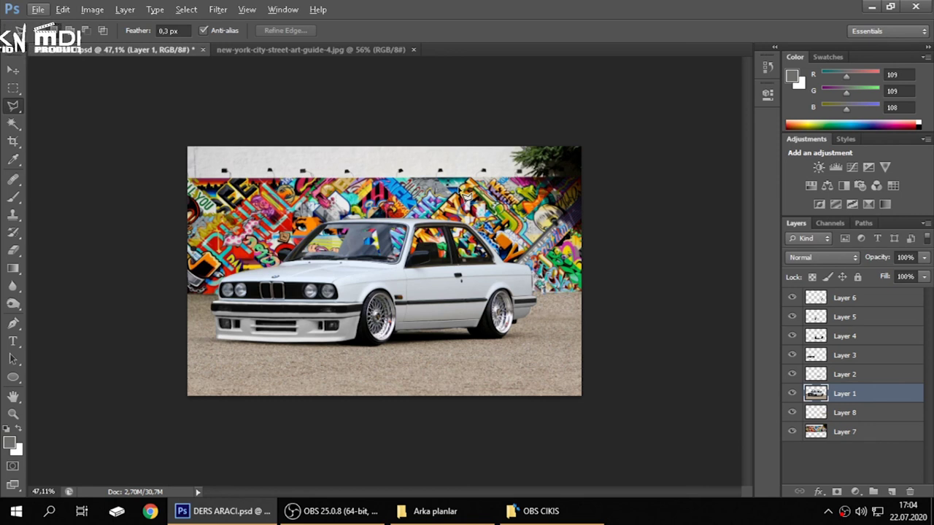